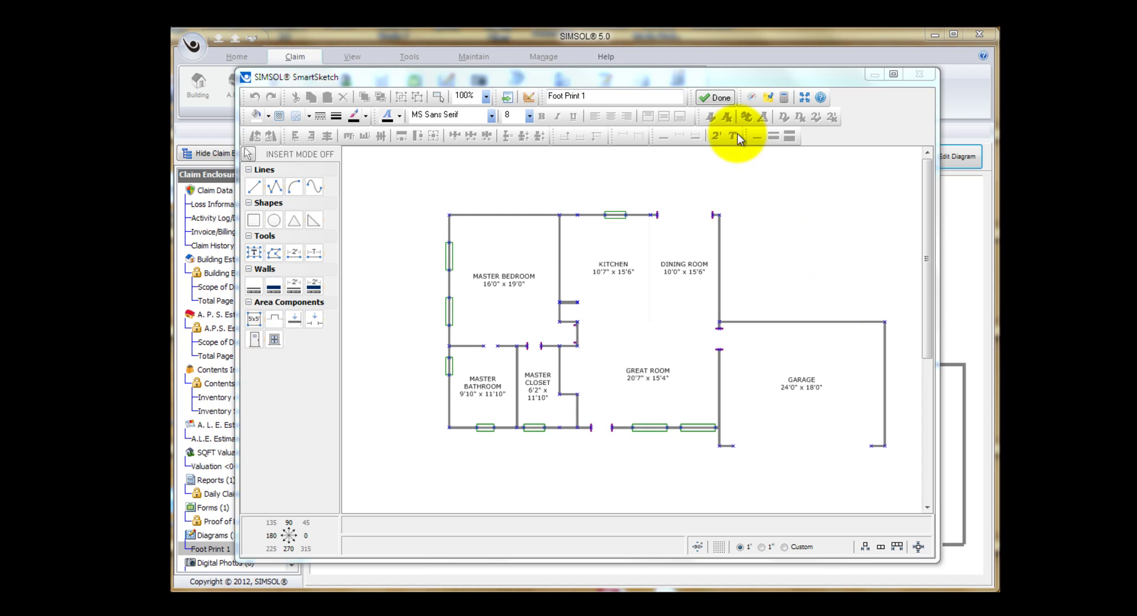
# Close the Foot Print 1 sketch and start a new area in the building estimate's Scope of Damage
pyautogui.click(716, 97)
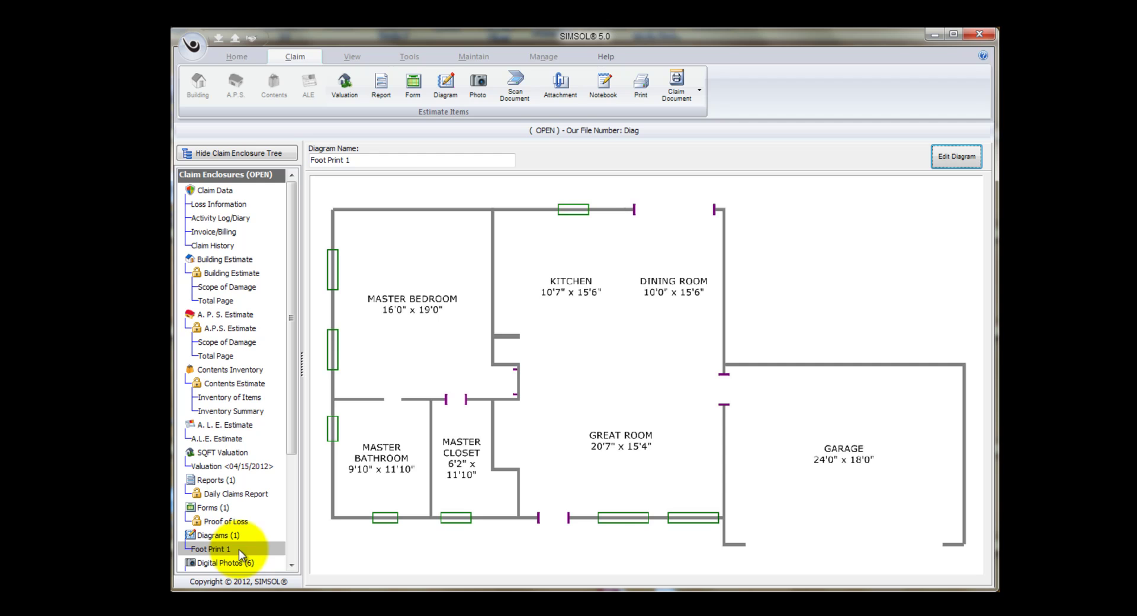
pyautogui.click(247, 288)
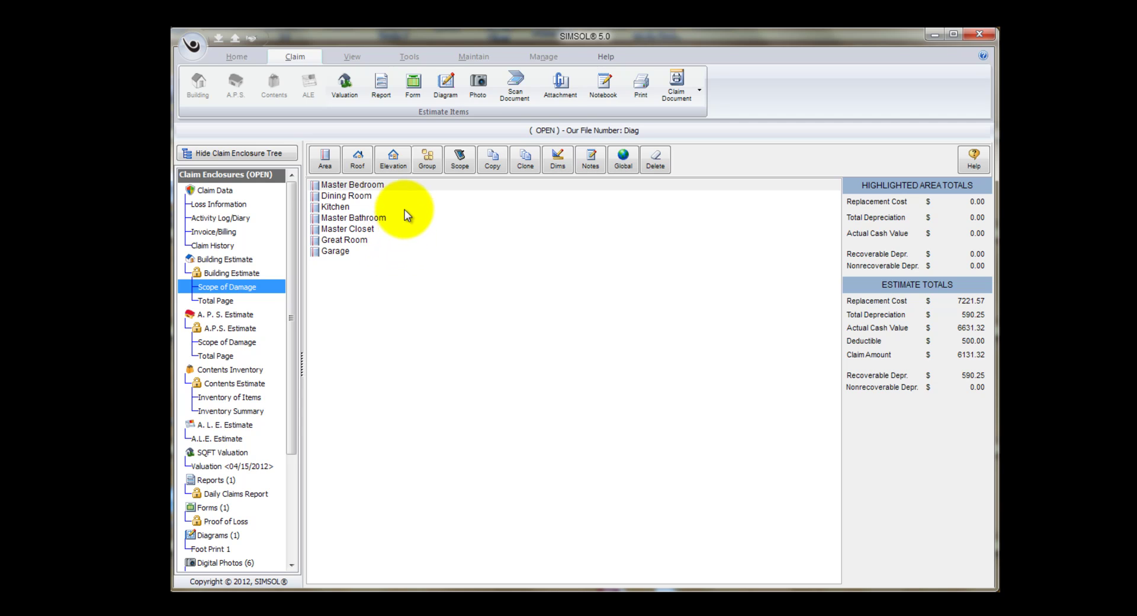
pyautogui.click(326, 161)
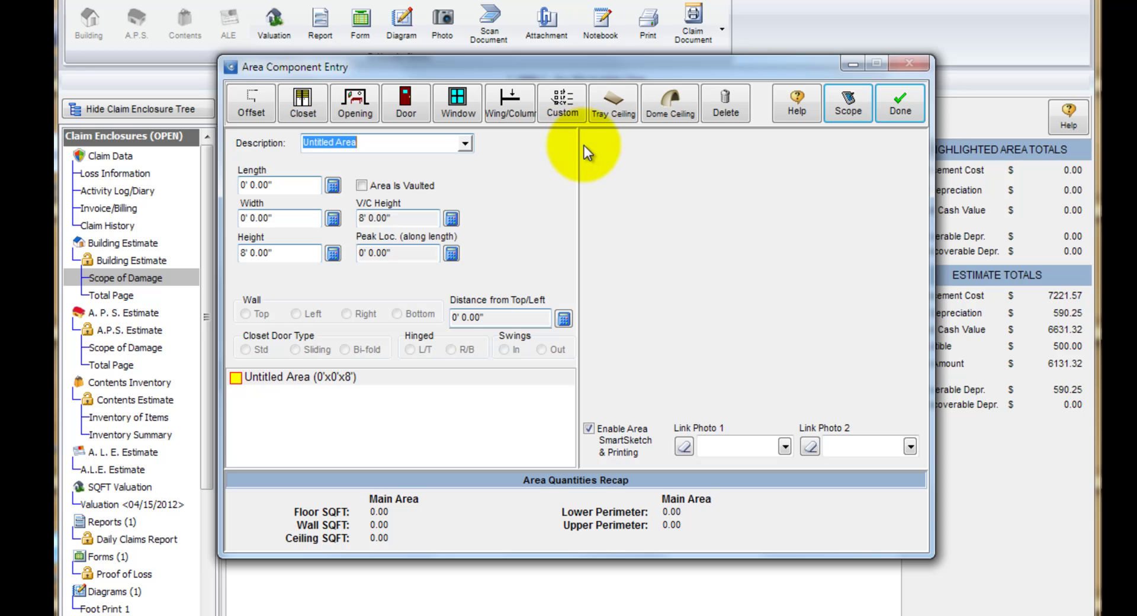
# Name the new area Lanai and set its length to 10' and its width to 12'
pyautogui.click(348, 144)
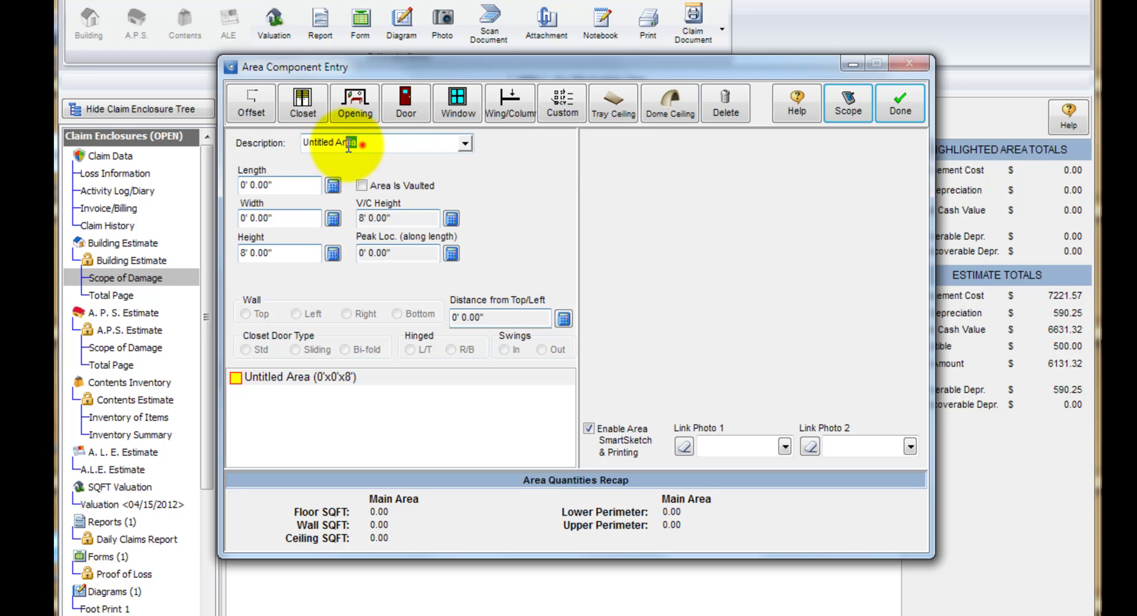
pyautogui.moveTo(349, 144); pyautogui.dragTo(241, 137)
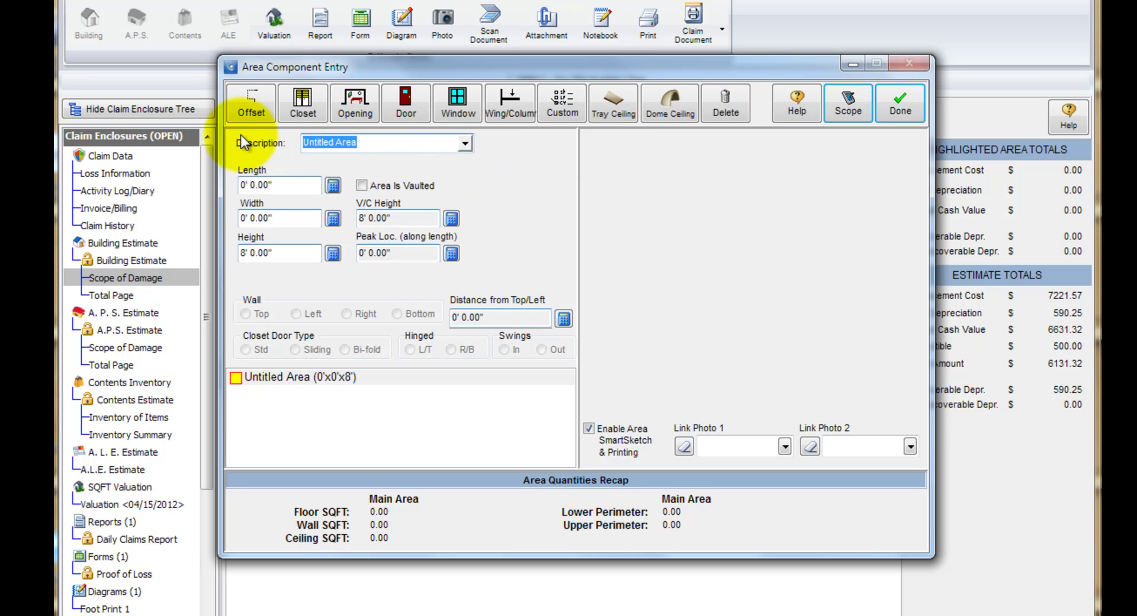
pyautogui.write('Lanai')
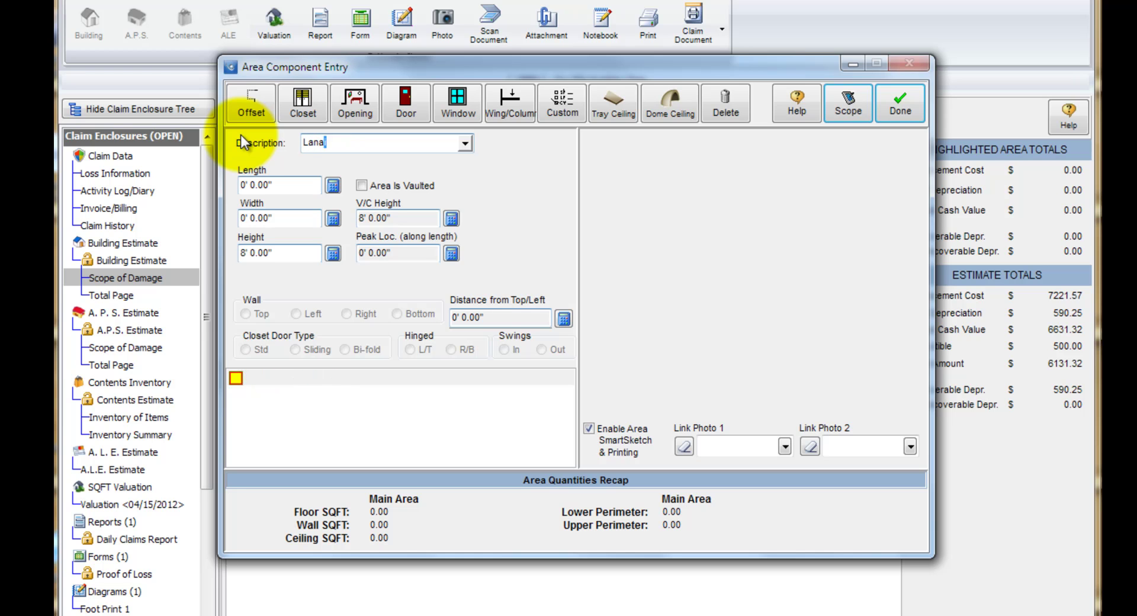
pyautogui.press('Tab')
pyautogui.write('10')
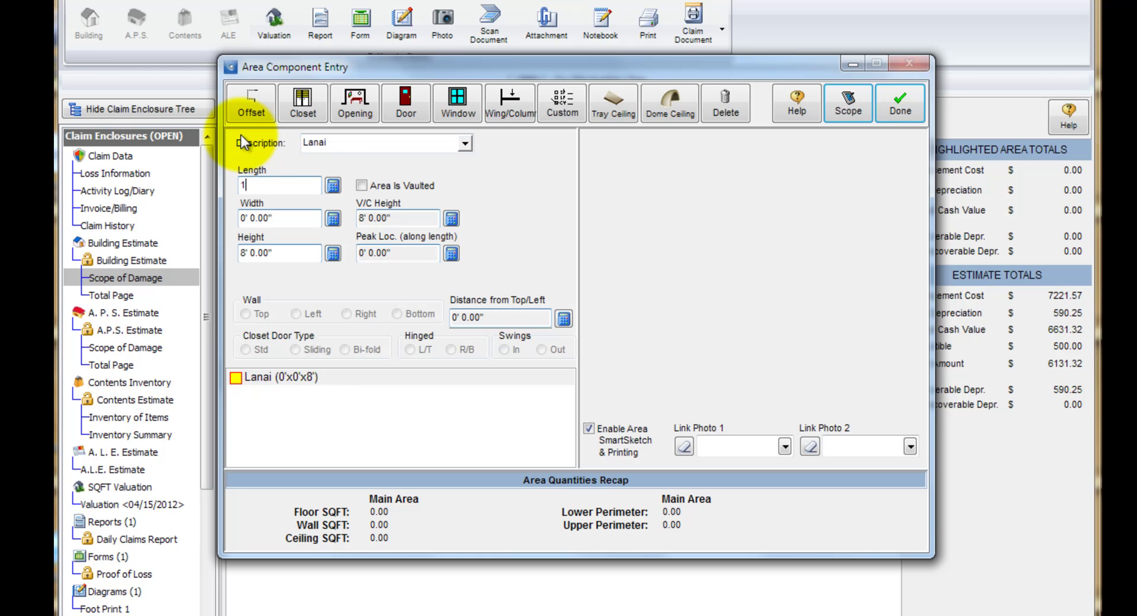
pyautogui.press('Tab')
pyautogui.write('12')
pyautogui.press('Tab')
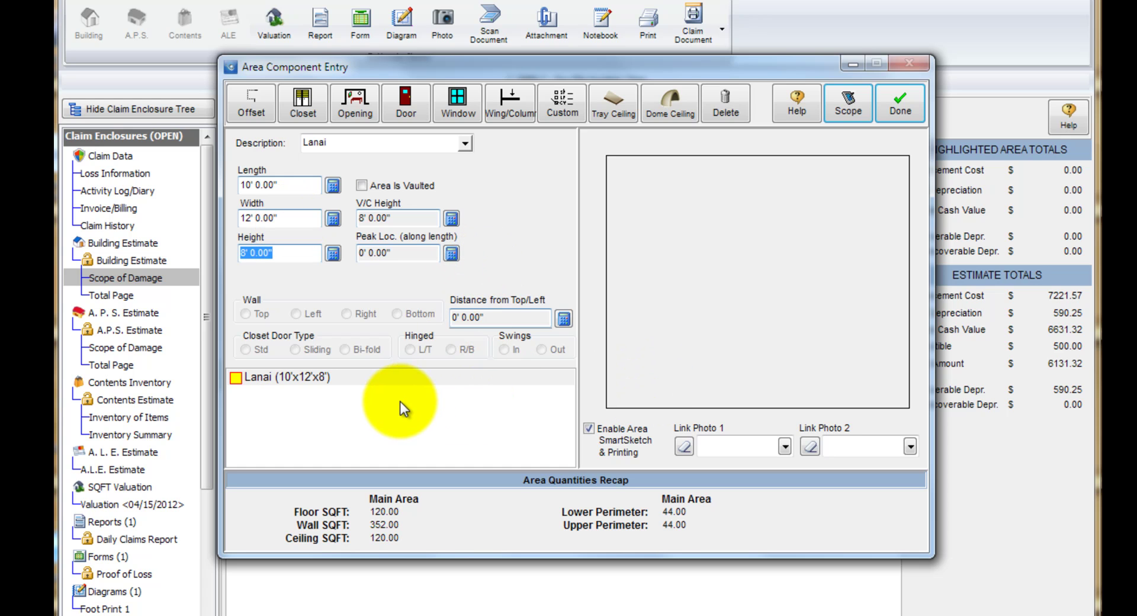
# Add a 2' 0" X 6' 8" door to the Lanai's top wall, 2' from the left
pyautogui.click(403, 116)
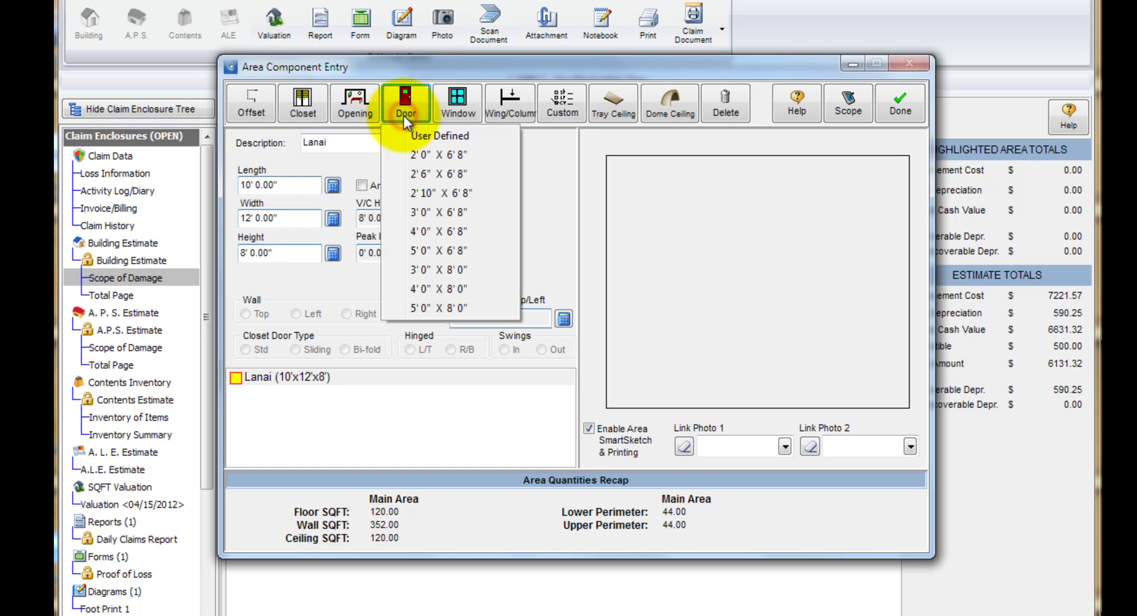
pyautogui.click(418, 153)
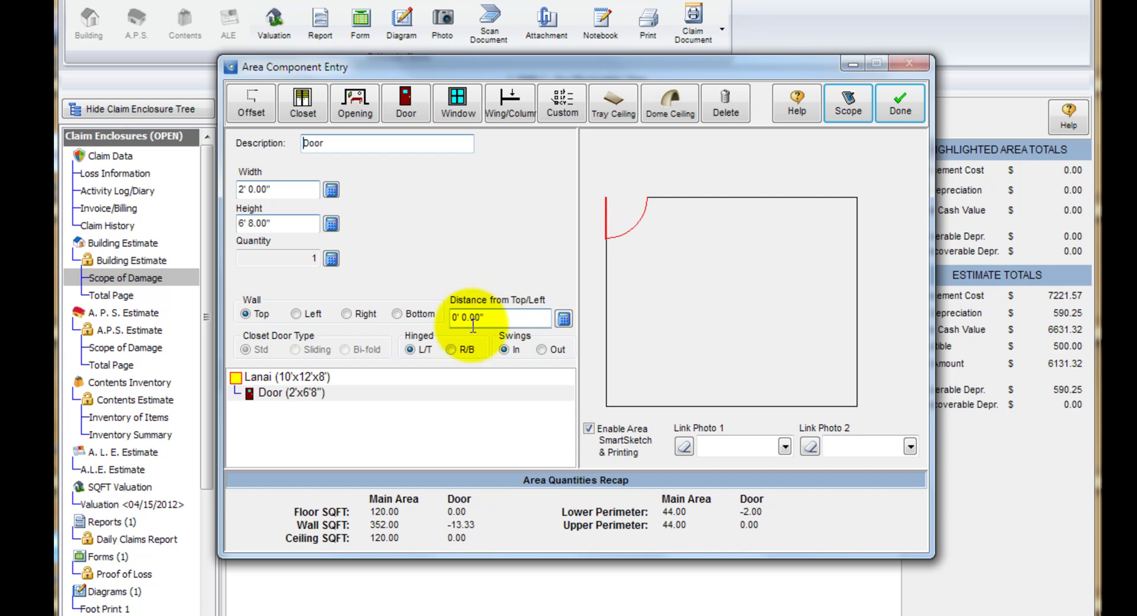
pyautogui.click(508, 318)
pyautogui.write('2')
pyautogui.press('Tab')
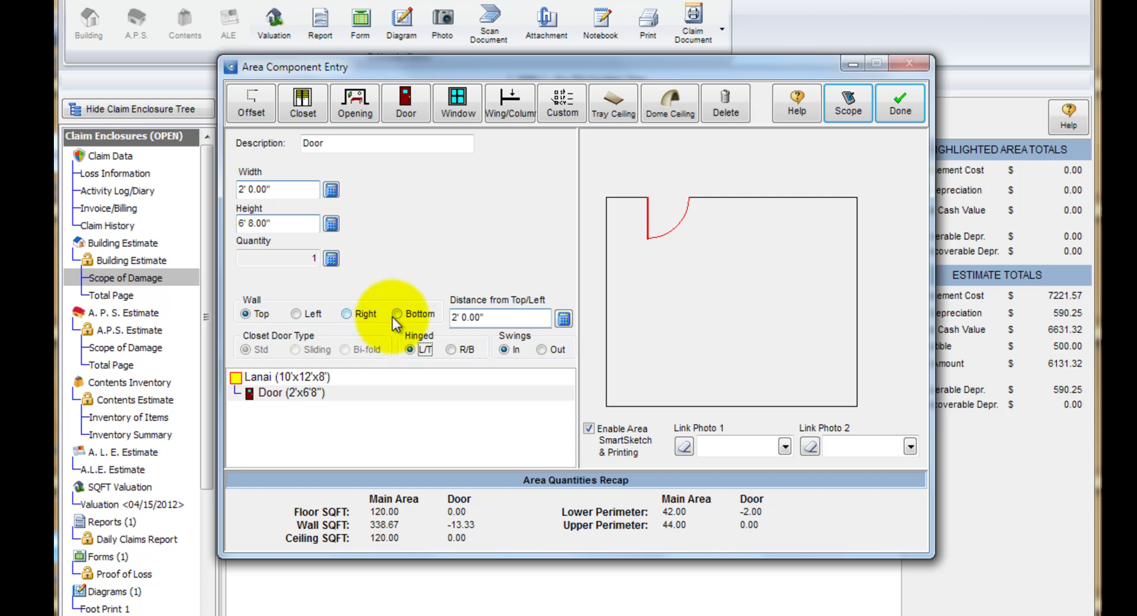
# Add a second 2' 0" X 6' 8" door on the Lanai's bottom wall, 8' from the left, and finish the area entry
pyautogui.click(406, 100)
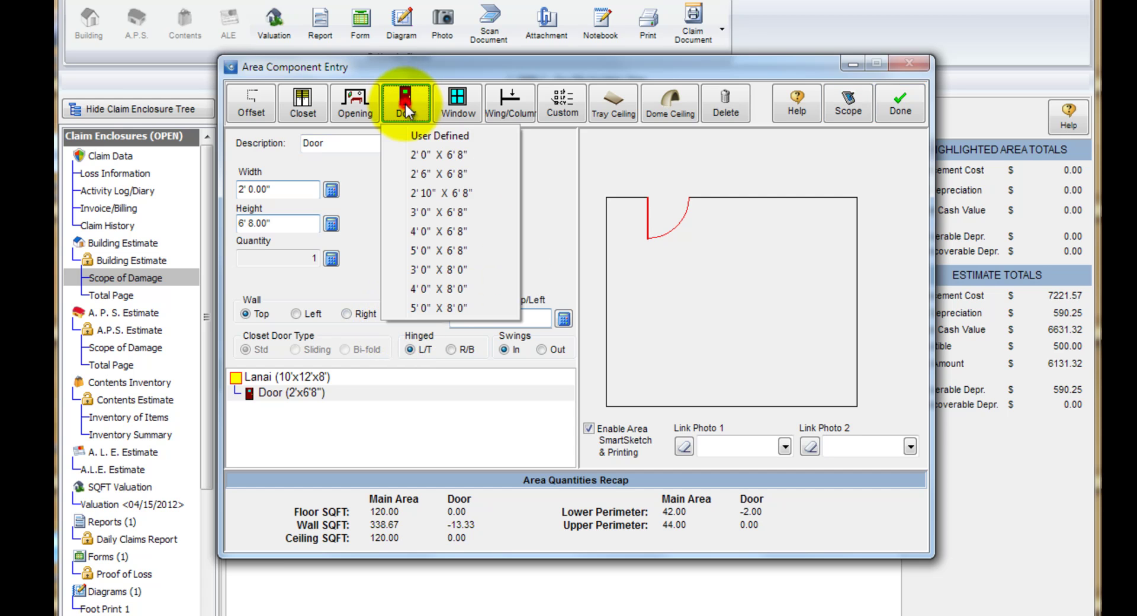
pyautogui.click(427, 156)
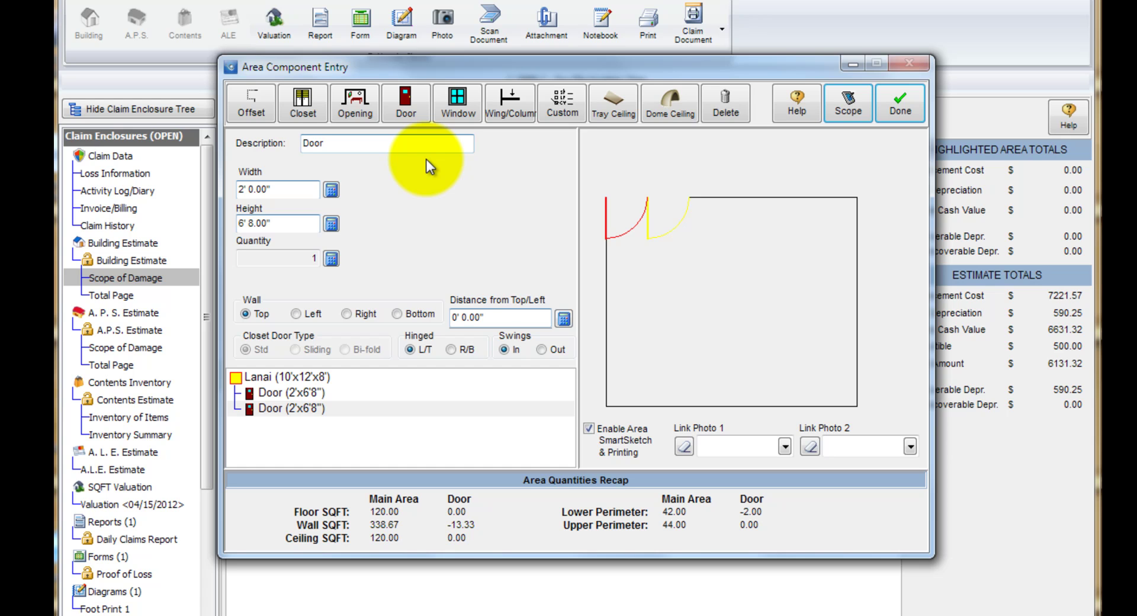
pyautogui.click(398, 314)
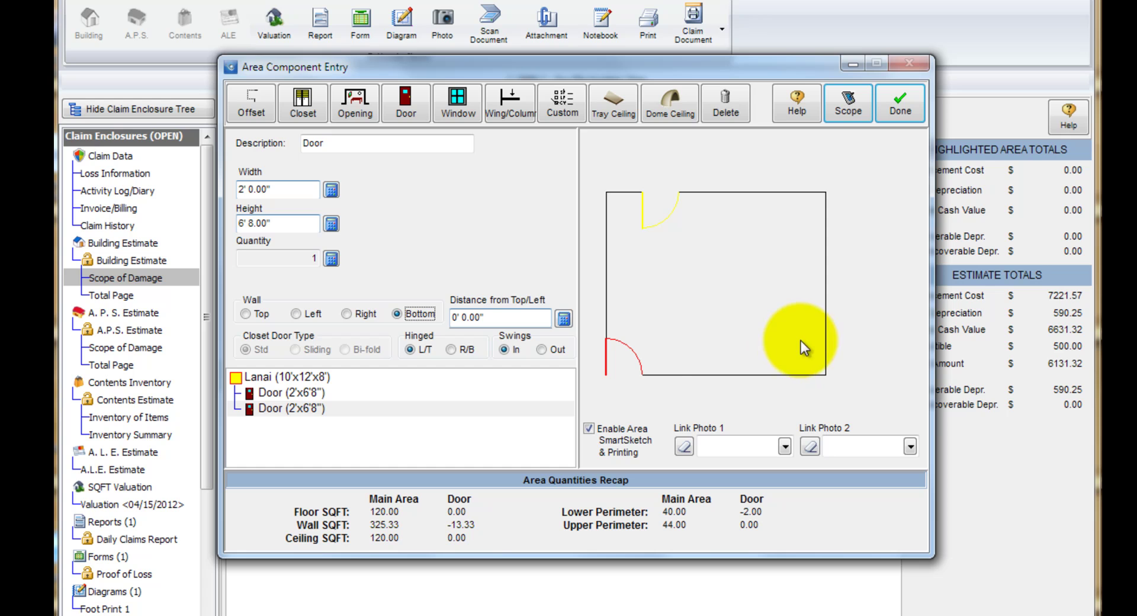
pyautogui.click(505, 317)
pyautogui.write('8')
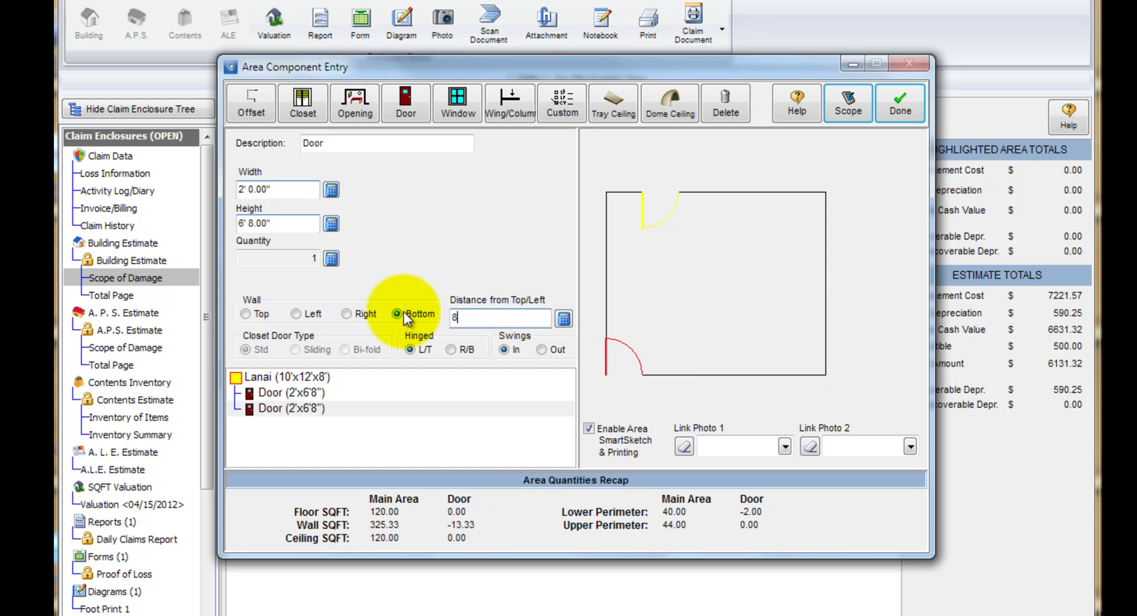
pyautogui.press('Tab')
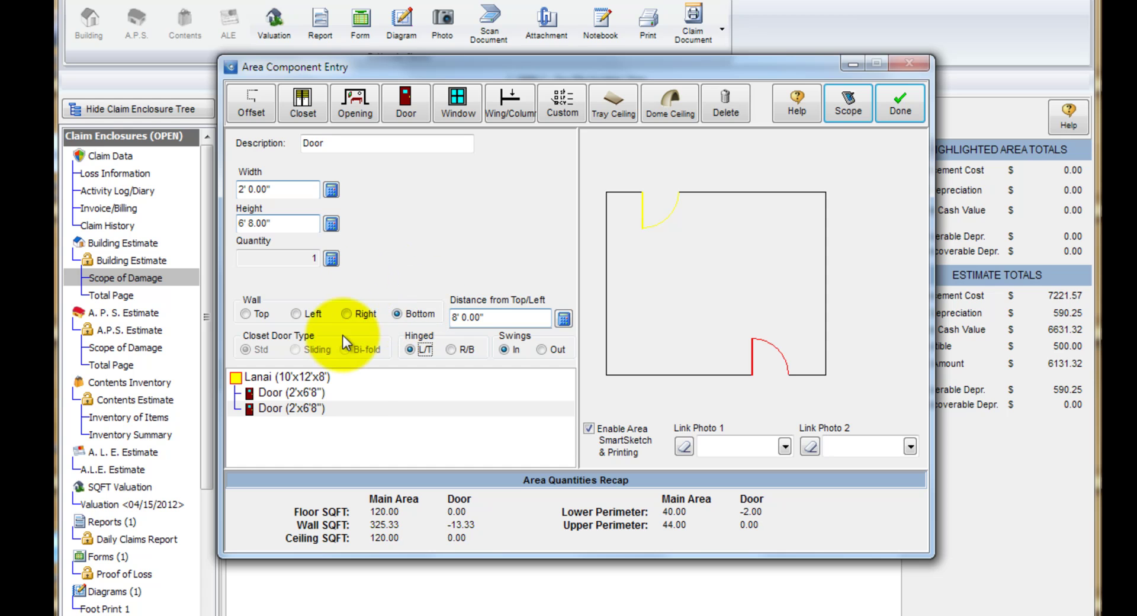
pyautogui.click(900, 102)
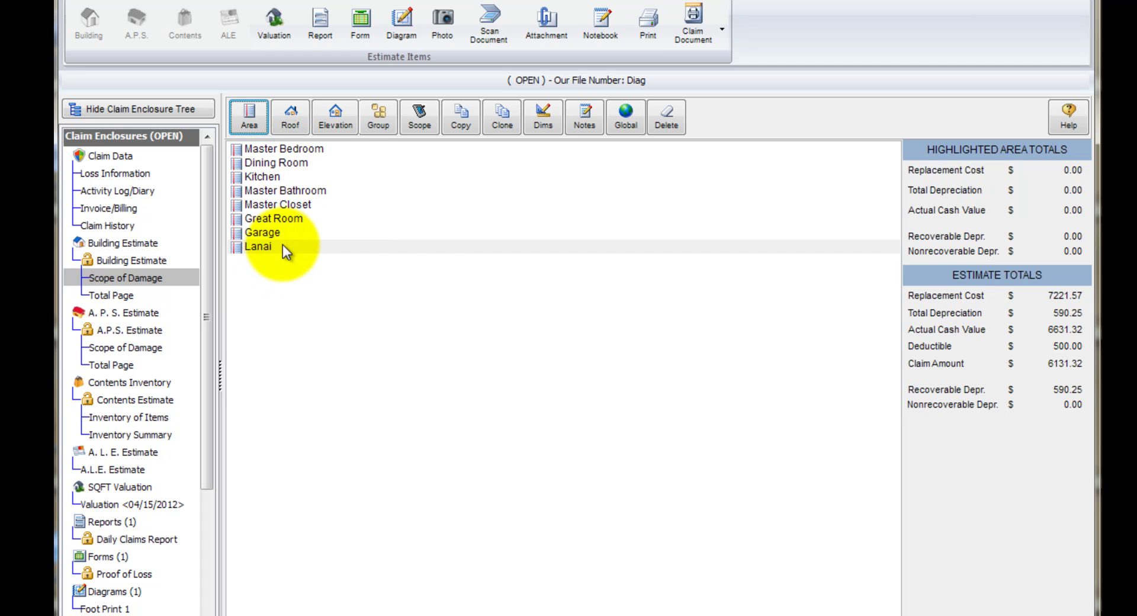
# Review the Master Bedroom's dimensions, offset, door, opening and windows in its area component entry, and close it
pyautogui.click(295, 151)
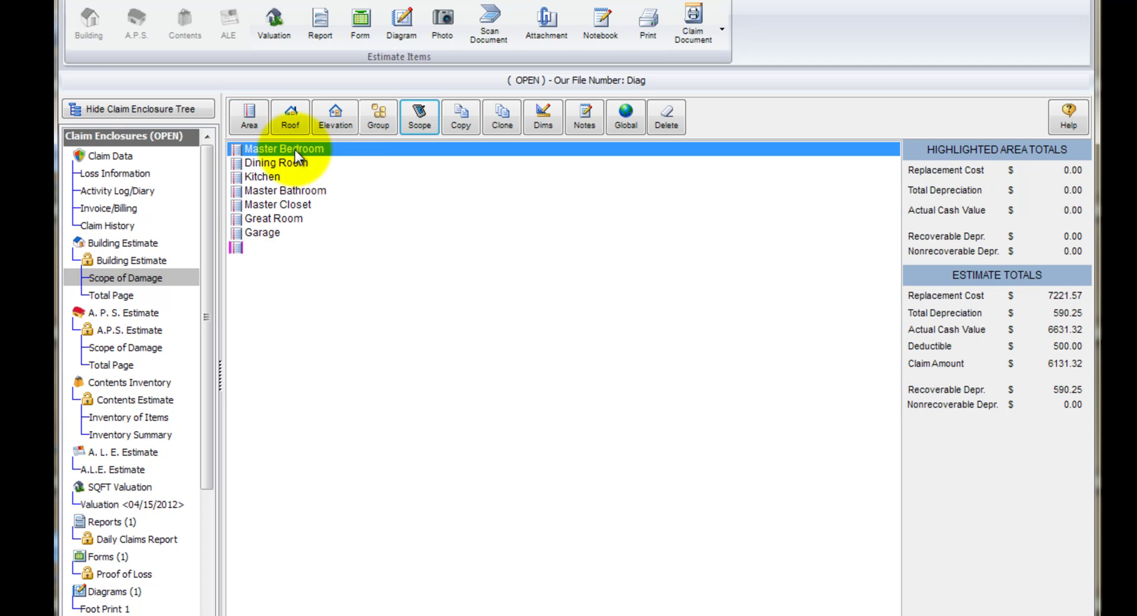
pyautogui.doubleClick(588, 148)
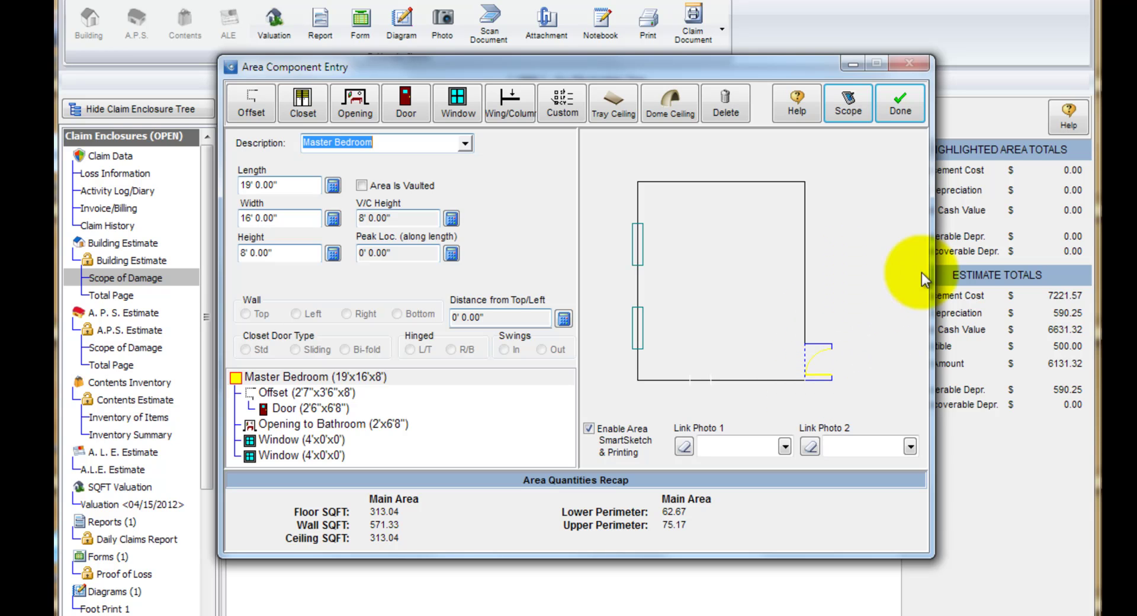
pyautogui.click(901, 101)
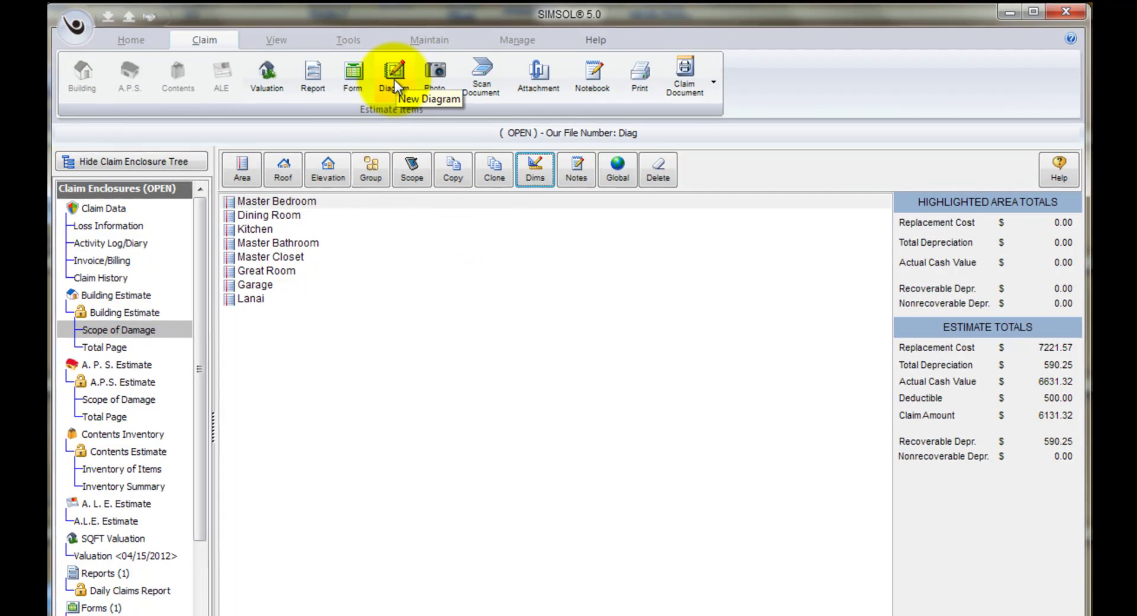
# Create a new diagram and open the Area Import dialog for it
pyautogui.click(395, 73)
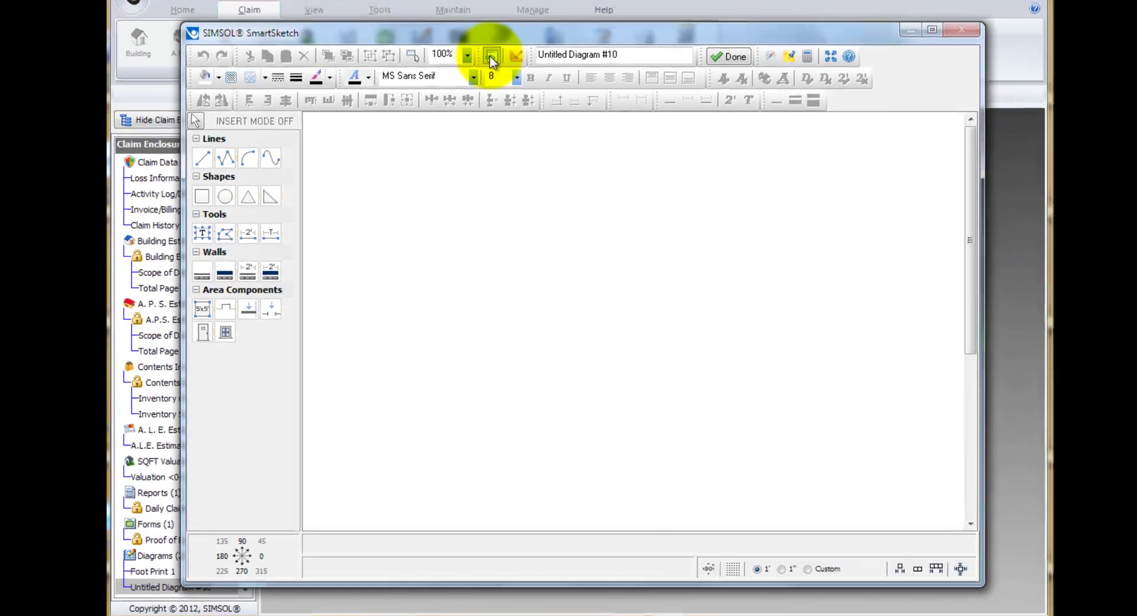
pyautogui.click(472, 71)
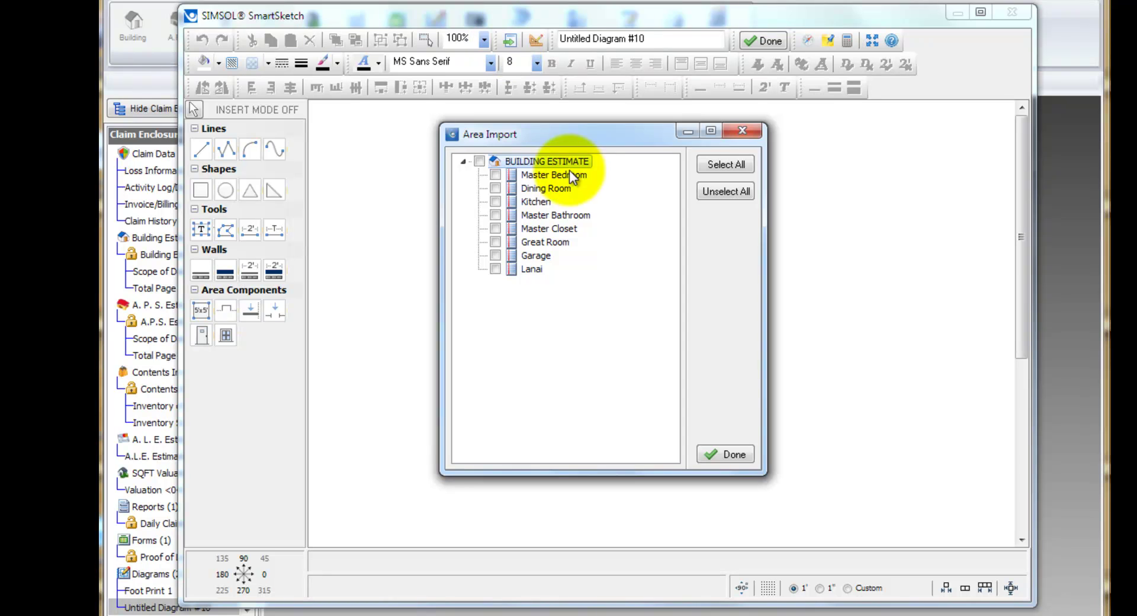
pyautogui.click(539, 272)
pyautogui.click(495, 270)
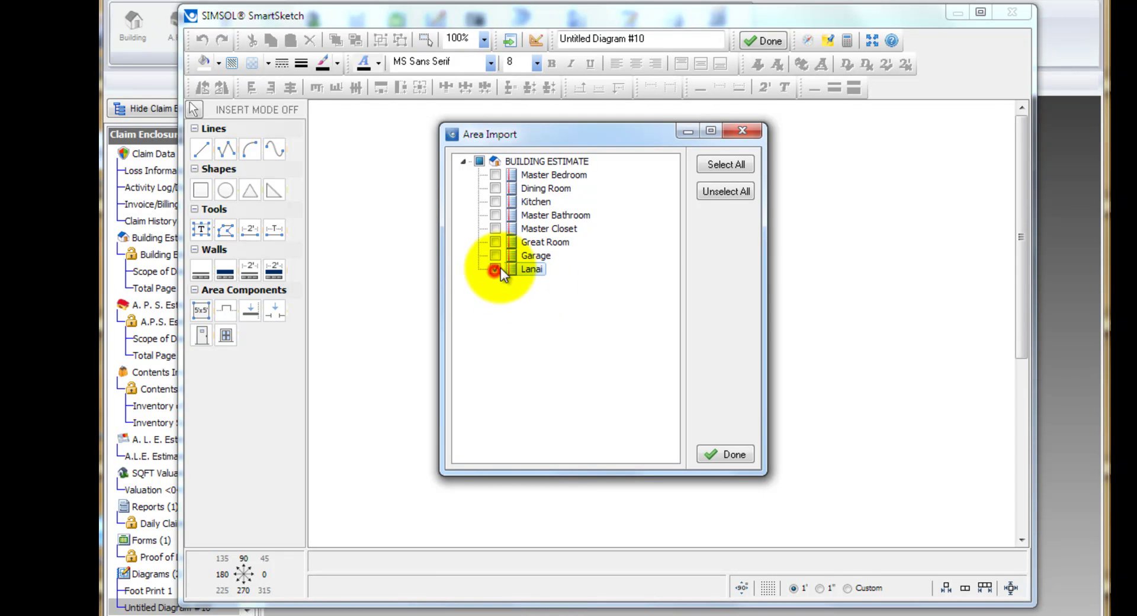
pyautogui.click(496, 242)
pyautogui.click(496, 201)
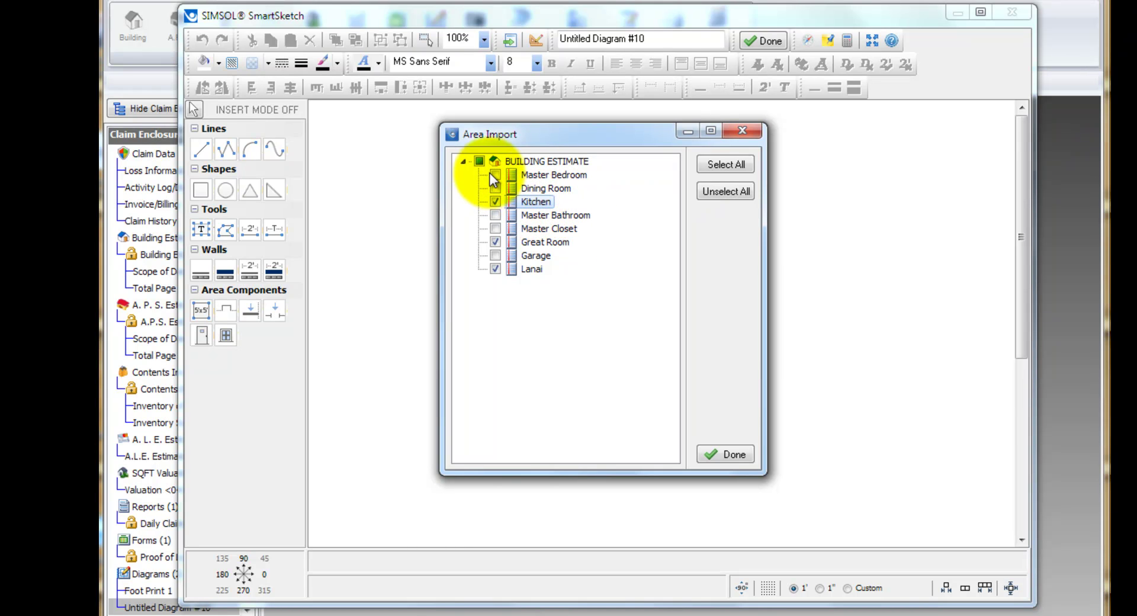
pyautogui.click(480, 161)
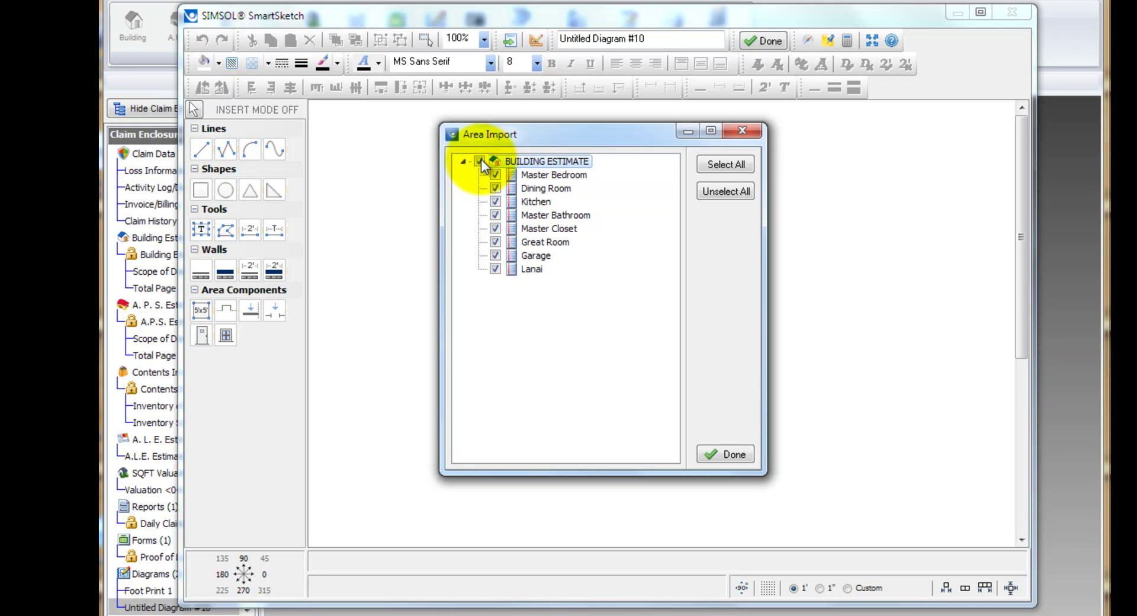
pyautogui.click(480, 160)
# Import all areas of the building estimate into the new diagram
pyautogui.click(740, 166)
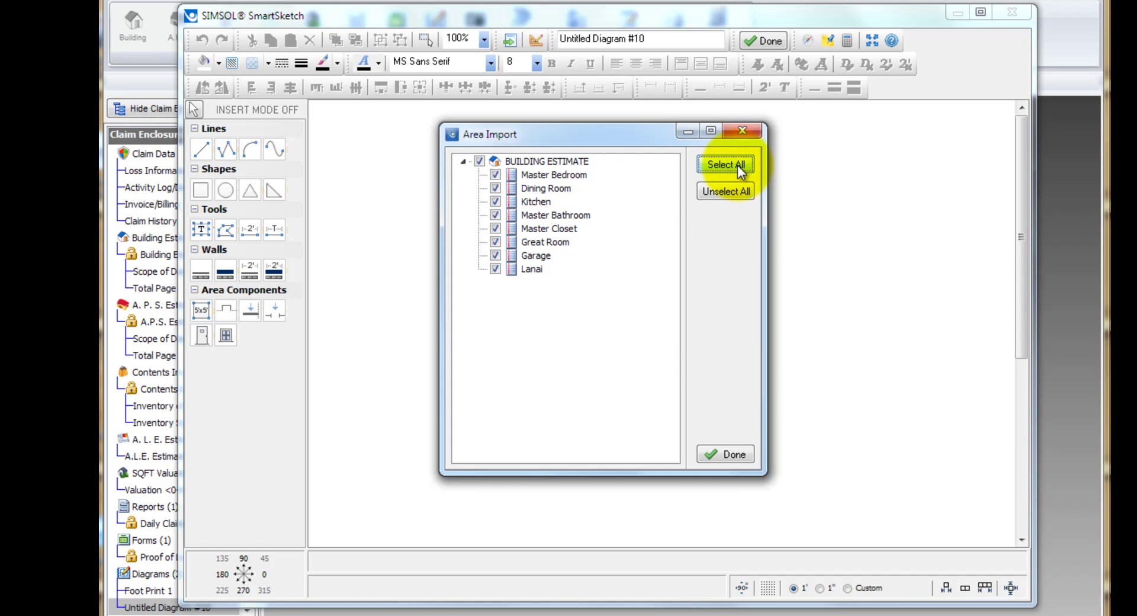
pyautogui.click(723, 453)
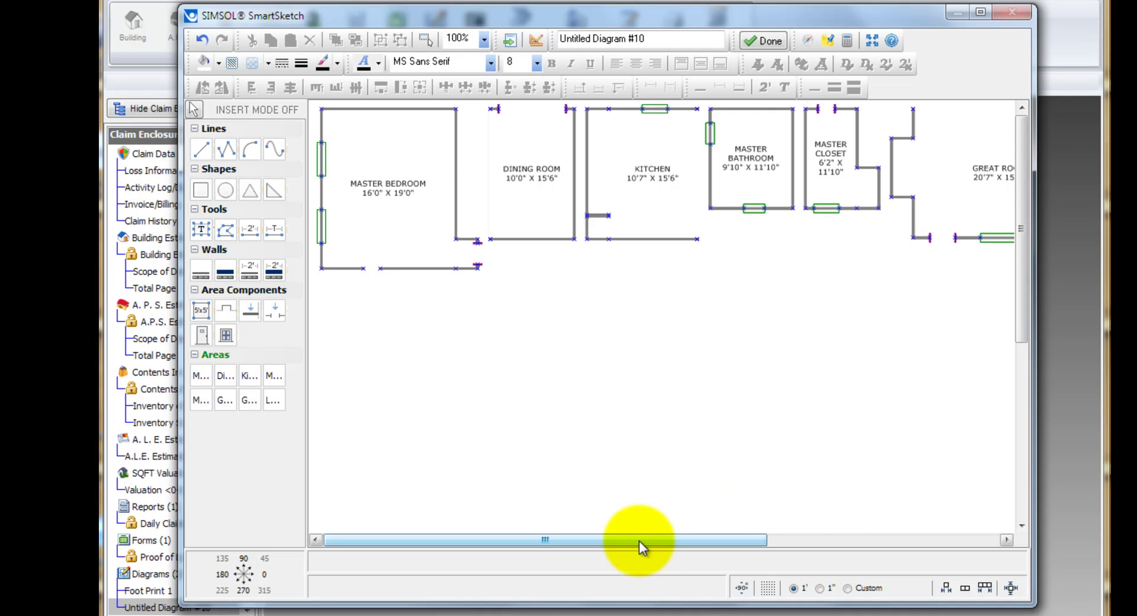
pyautogui.moveTo(639, 541); pyautogui.dragTo(696, 543)
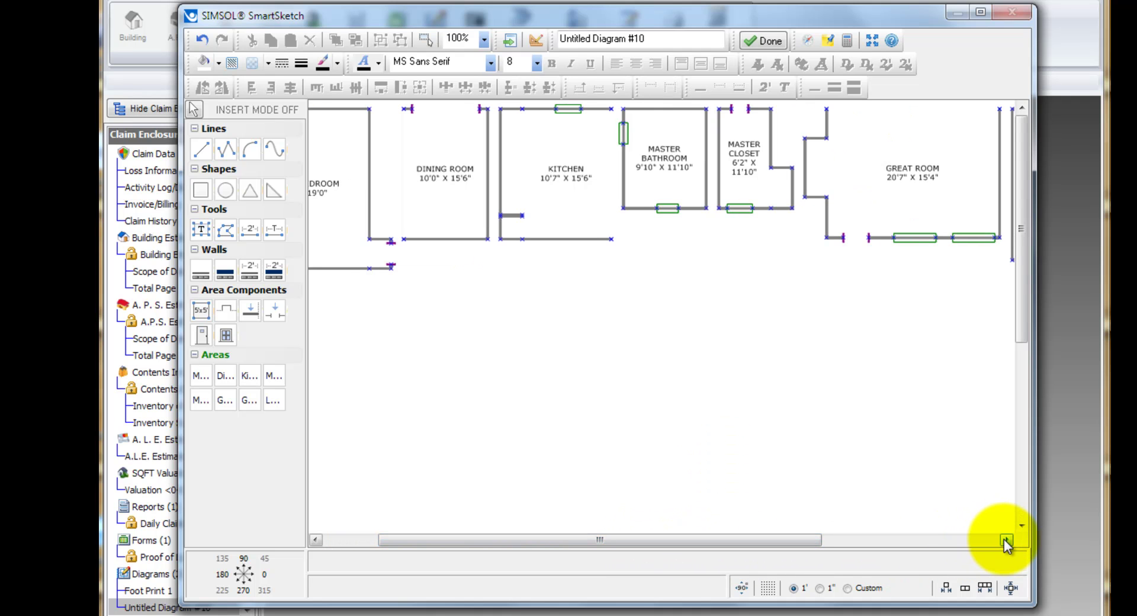
pyautogui.moveTo(1006, 541); pyautogui.dragTo(1006, 541)
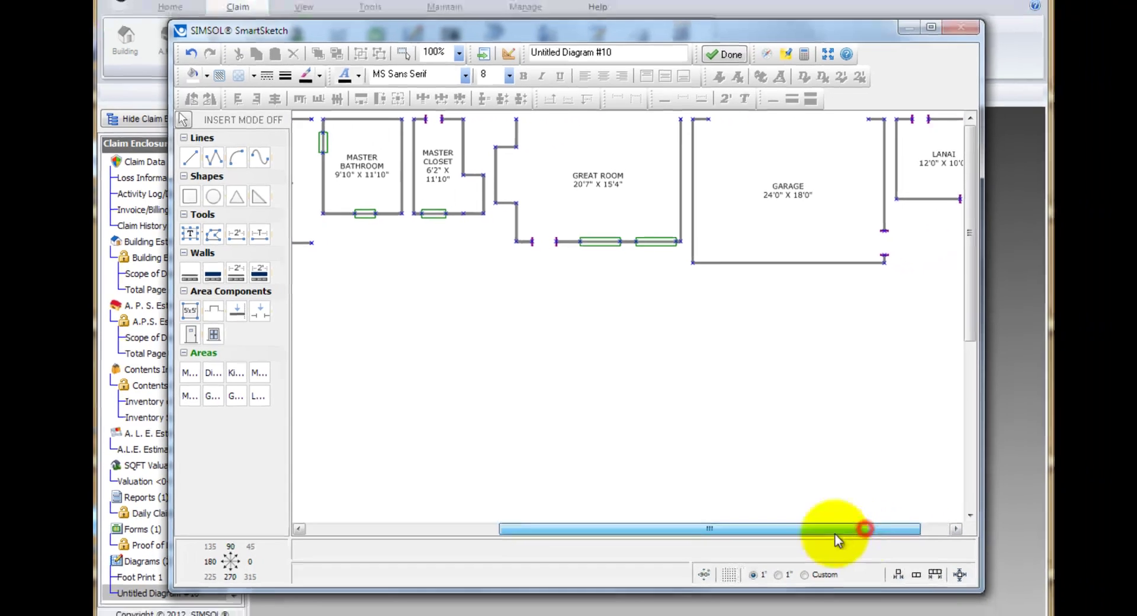
pyautogui.moveTo(883, 539); pyautogui.dragTo(646, 540)
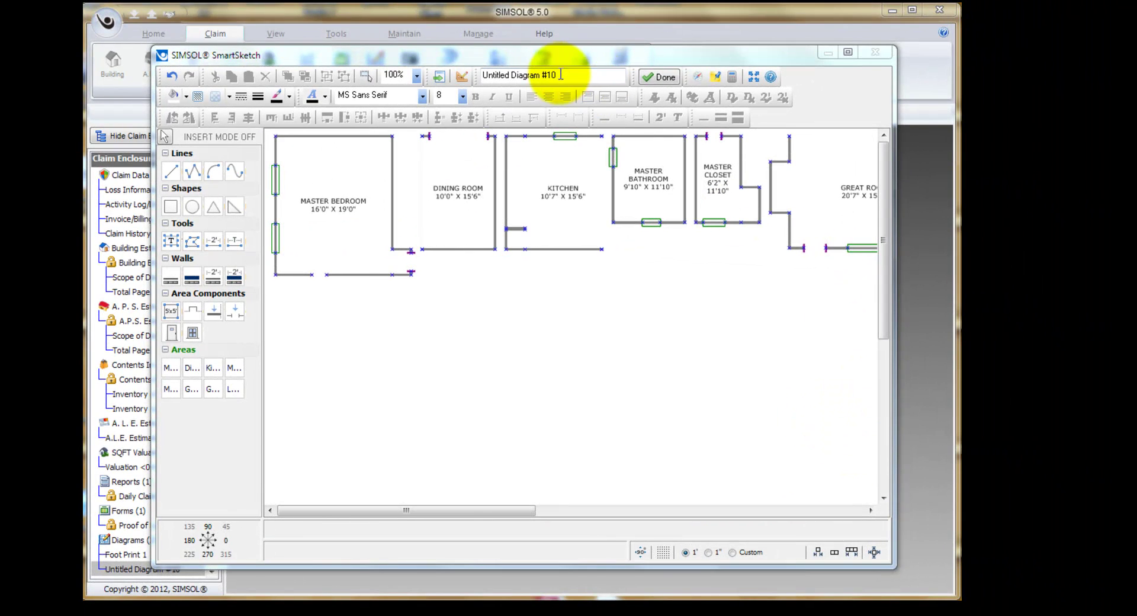
# Enlarge the sketch window and scale down the imported rooms so that they all fit within the drawing's width
pyautogui.moveTo(573, 61); pyautogui.dragTo(508, 17)
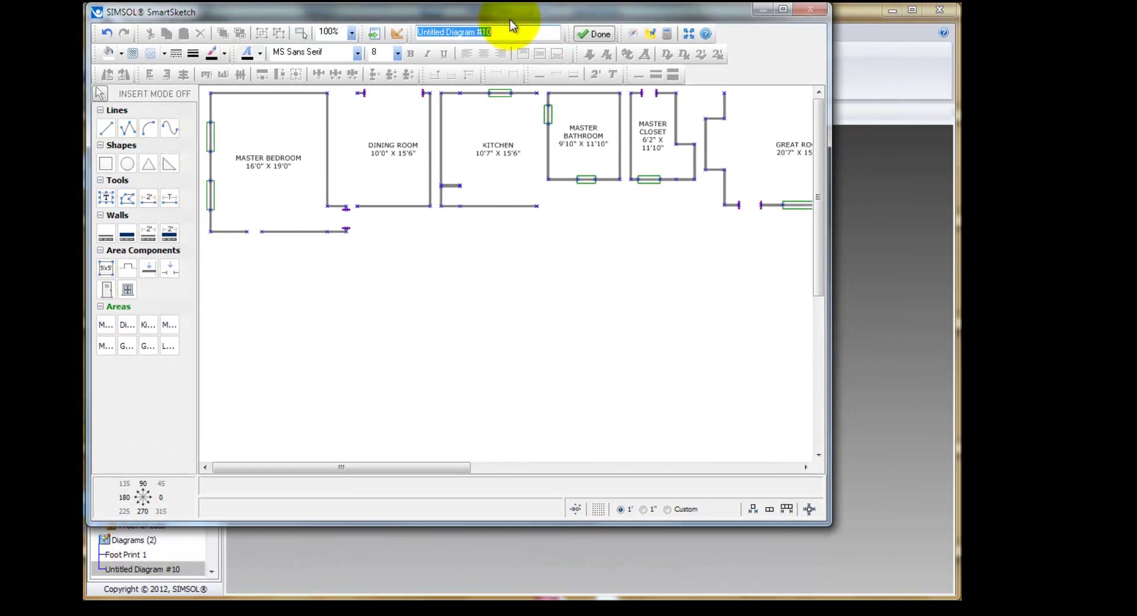
pyautogui.moveTo(829, 523); pyautogui.dragTo(956, 595)
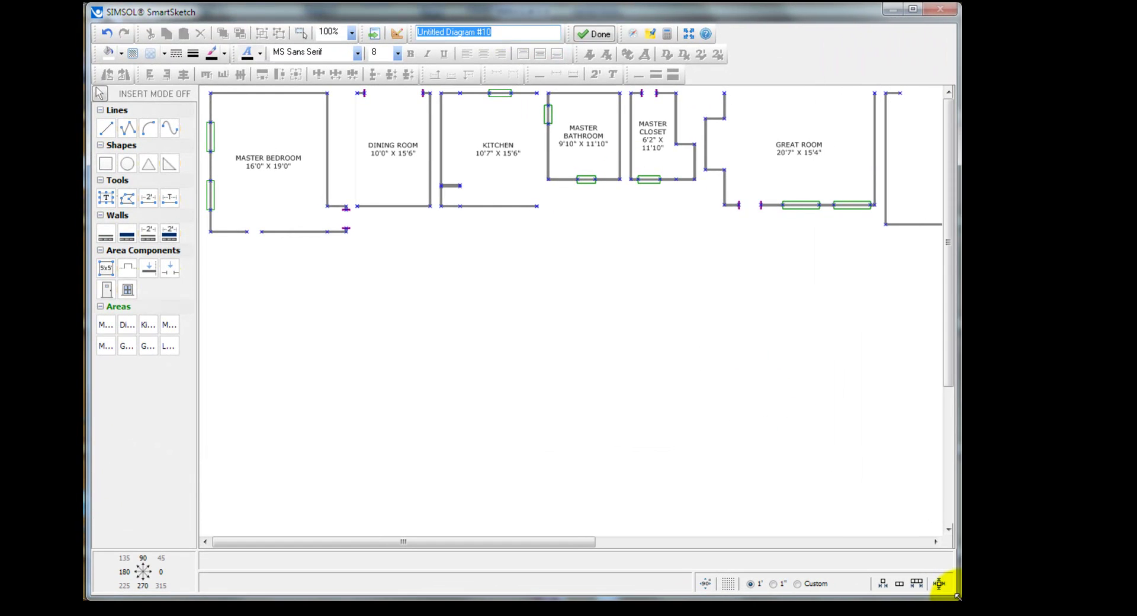
pyautogui.click(883, 583)
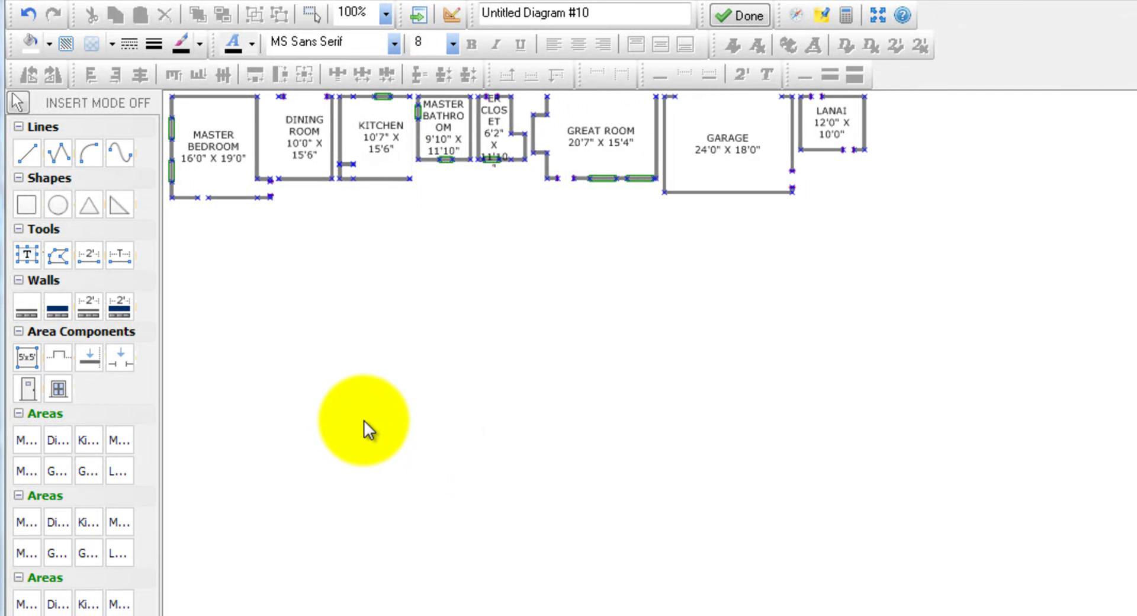
# Move the Master Bedroom out of the row of rooms into the empty space below and deselect it
pyautogui.moveTo(233, 159); pyautogui.dragTo(379, 375)
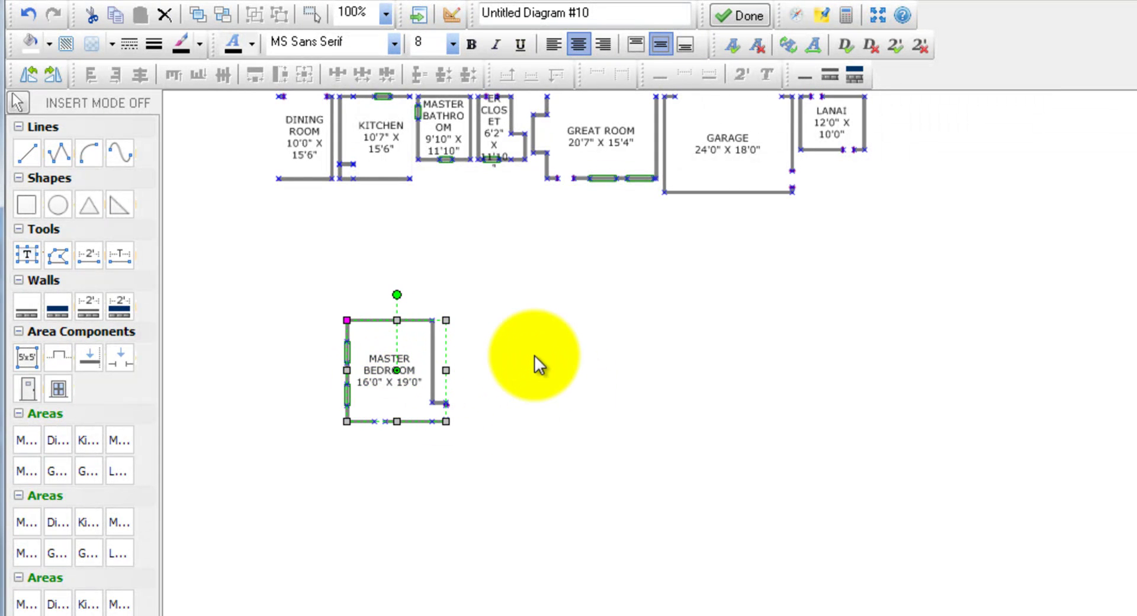
pyautogui.click(534, 354)
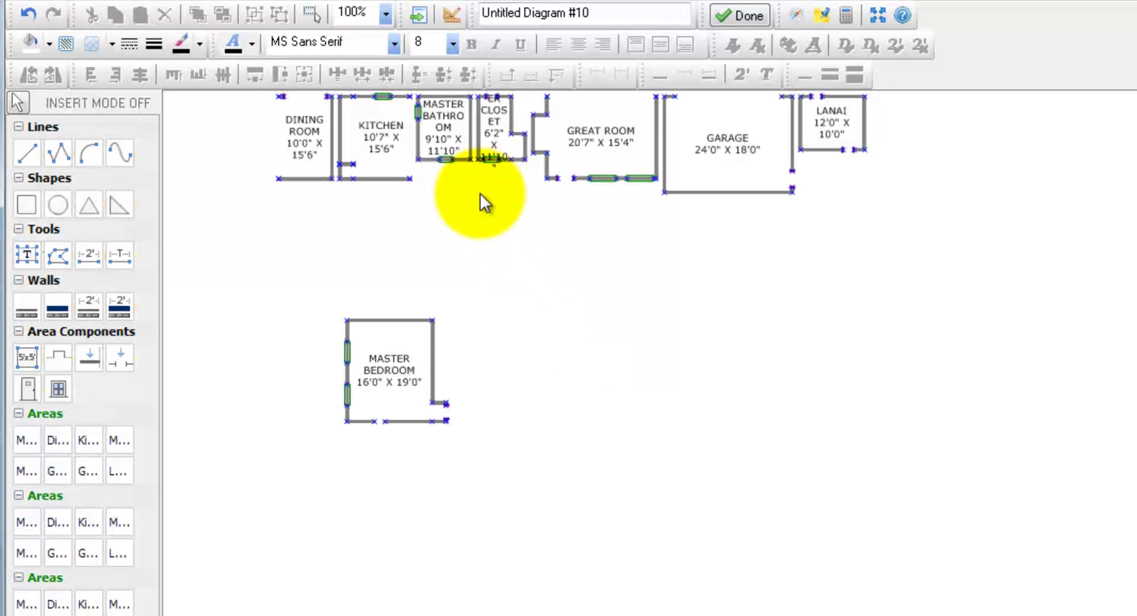
# Attach the Master Bathroom below the Master Bedroom at its lower-left corner, and the Master Closet directly to the bathroom's right
pyautogui.moveTo(446, 124); pyautogui.dragTo(592, 279)
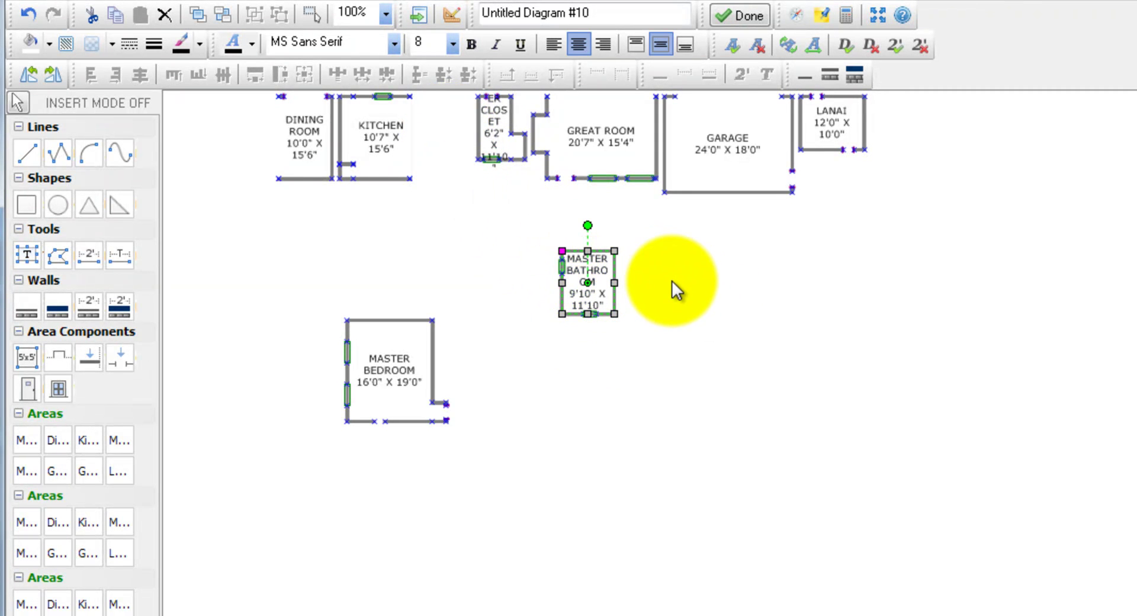
pyautogui.moveTo(584, 293); pyautogui.dragTo(608, 303)
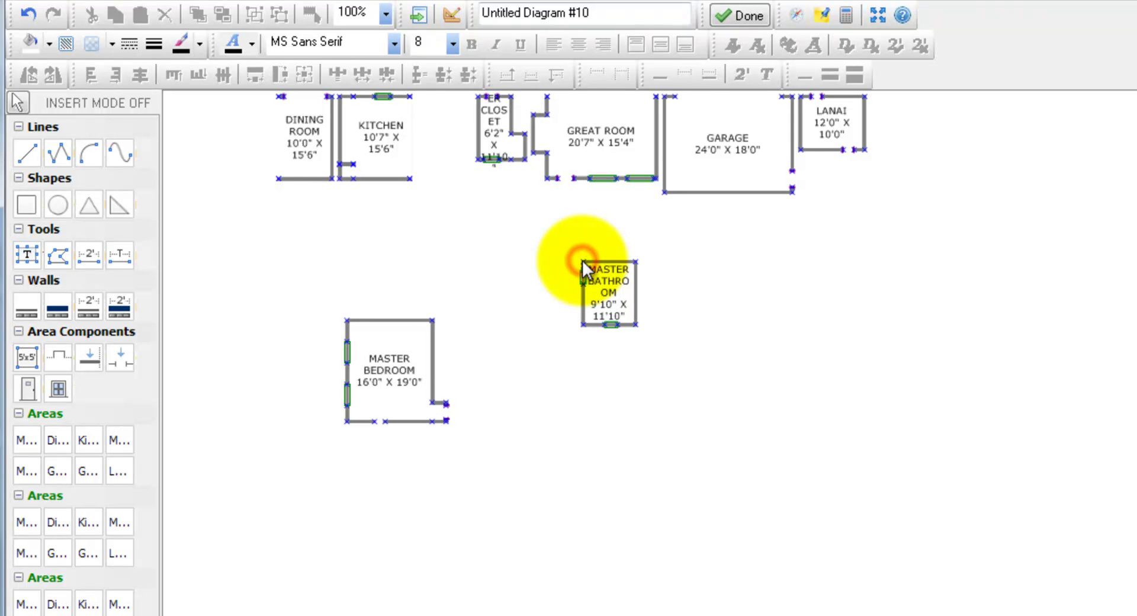
pyautogui.moveTo(584, 267); pyautogui.dragTo(347, 422)
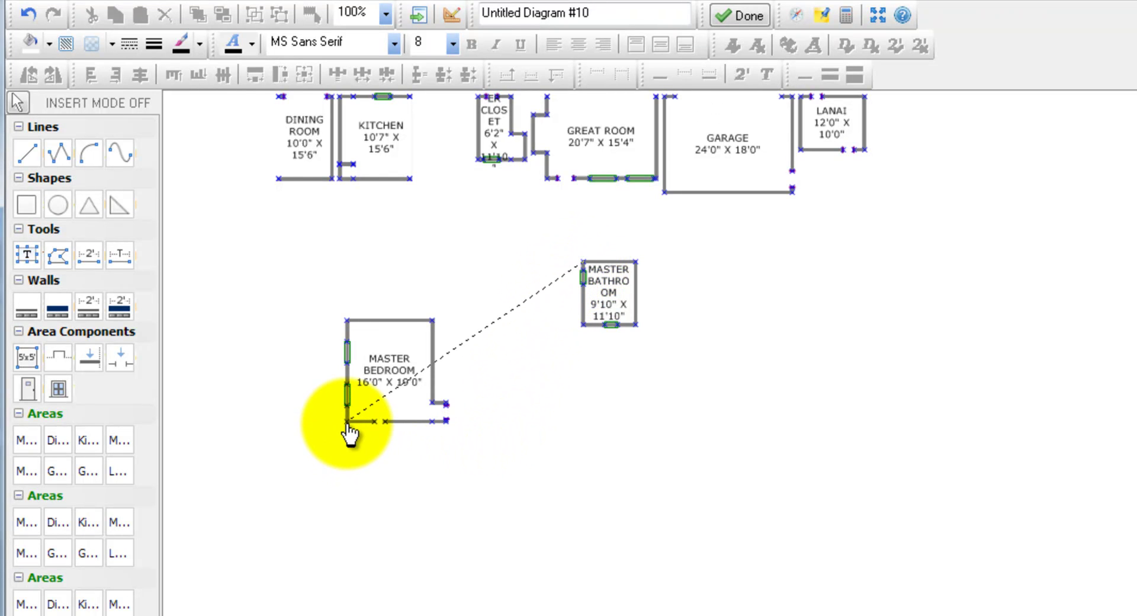
pyautogui.moveTo(347, 422); pyautogui.dragTo(348, 421)
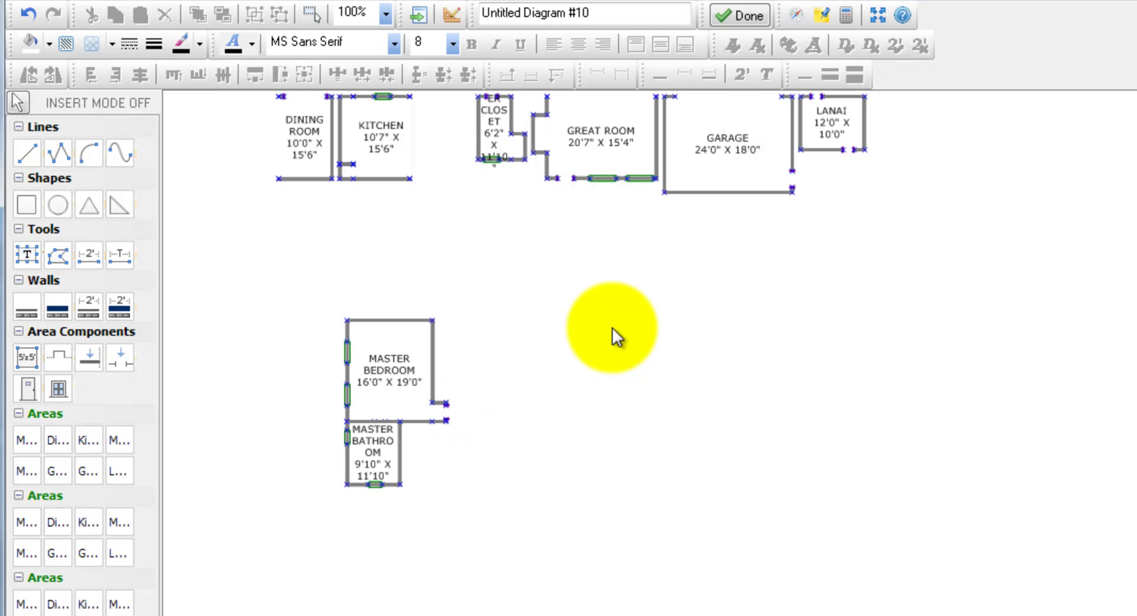
pyautogui.moveTo(502, 136); pyautogui.dragTo(402, 430)
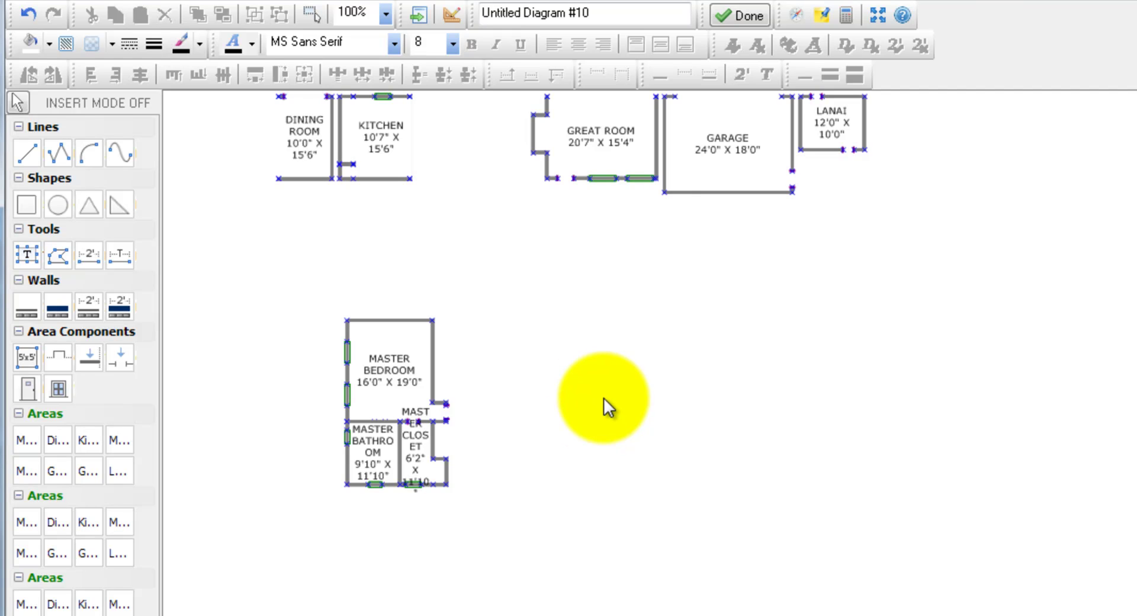
# Move the Great Room out of the row and join its upper-left corner to the Master Bedroom's hallway opening
pyautogui.moveTo(607, 133); pyautogui.dragTo(665, 338)
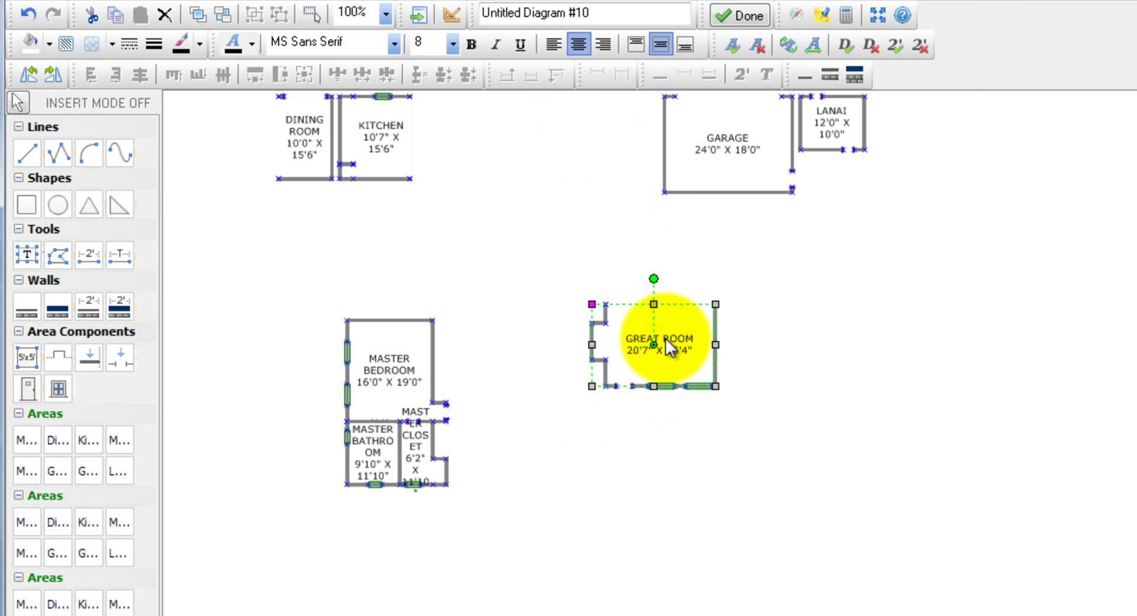
pyautogui.click(605, 304)
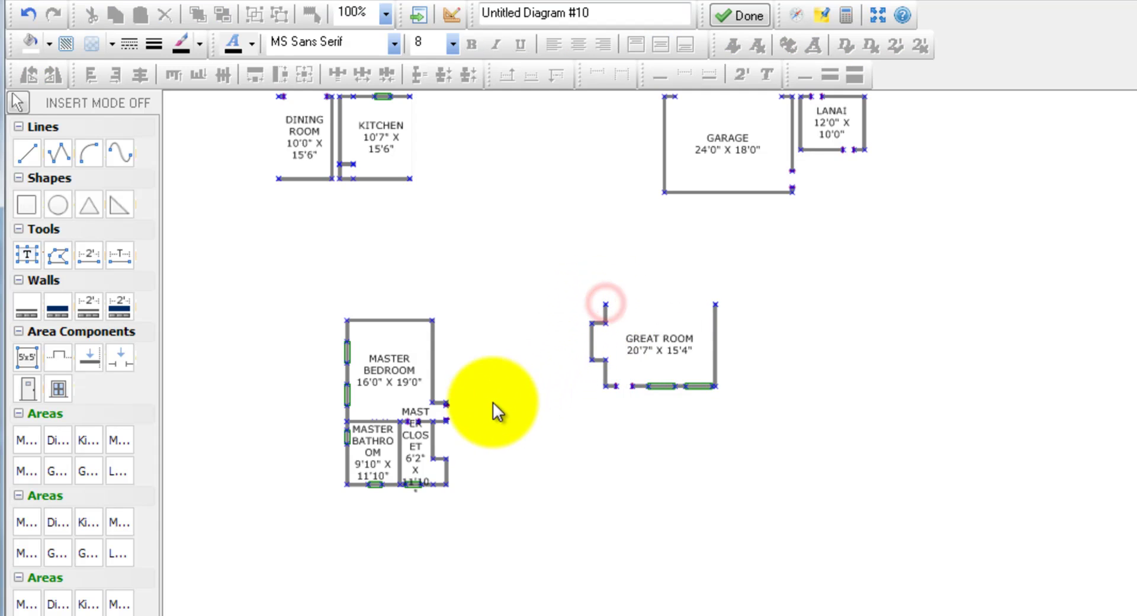
pyautogui.moveTo(492, 402); pyautogui.dragTo(448, 405)
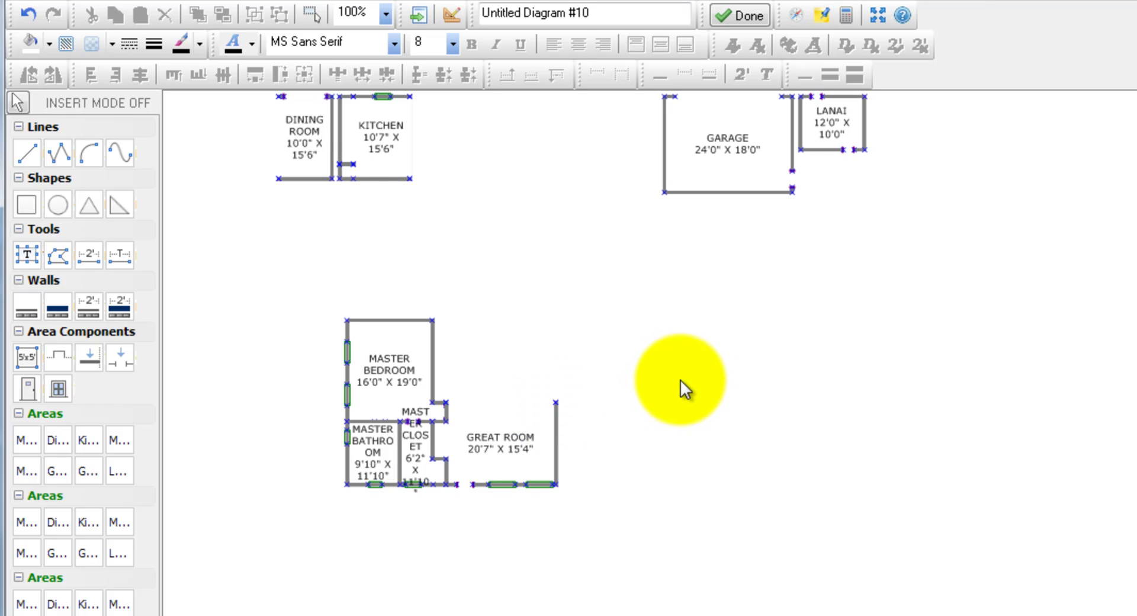
# Attach the Kitchen to the Master Bedroom's upper-right corner and the Dining Room to the Kitchen's right side, above the Great Room
pyautogui.moveTo(388, 138); pyautogui.dragTo(616, 267)
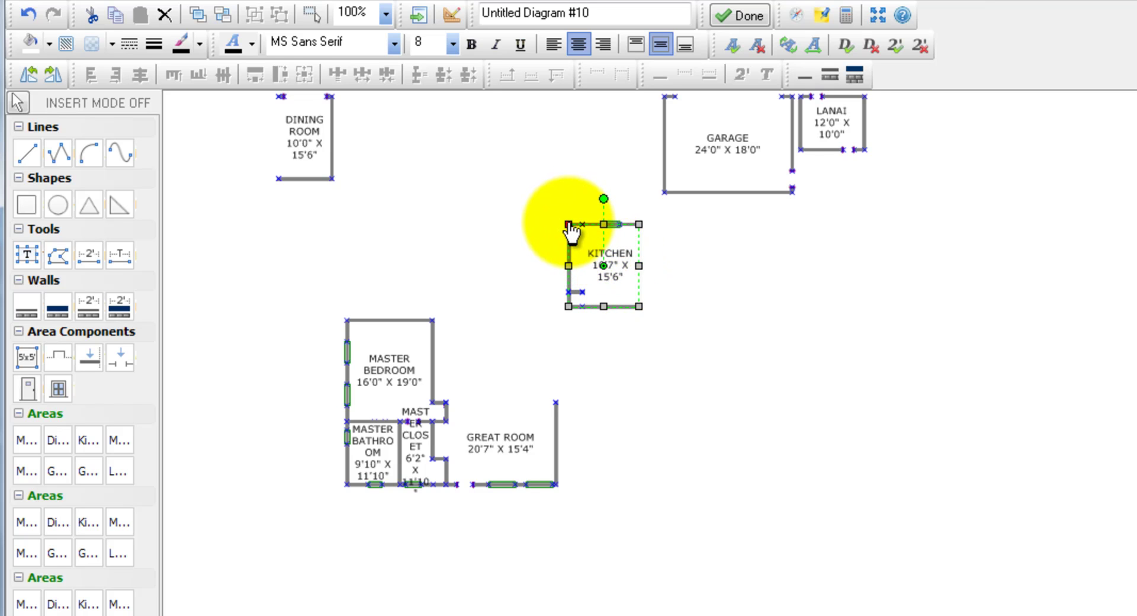
pyautogui.moveTo(569, 226); pyautogui.dragTo(432, 323)
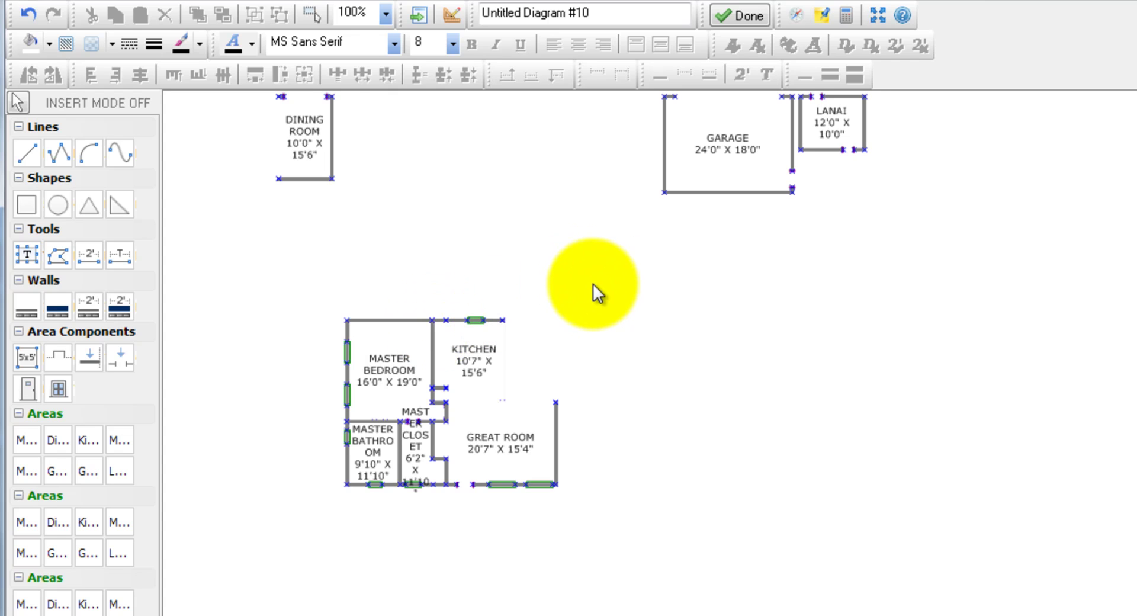
pyautogui.moveTo(311, 145); pyautogui.dragTo(503, 210)
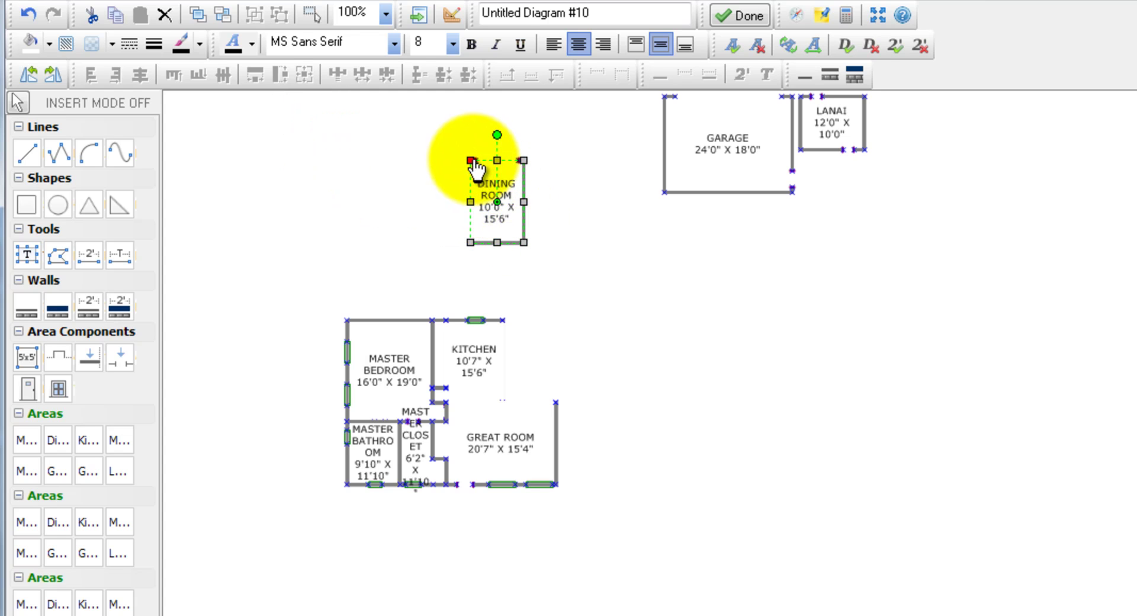
pyautogui.moveTo(475, 168); pyautogui.dragTo(508, 328)
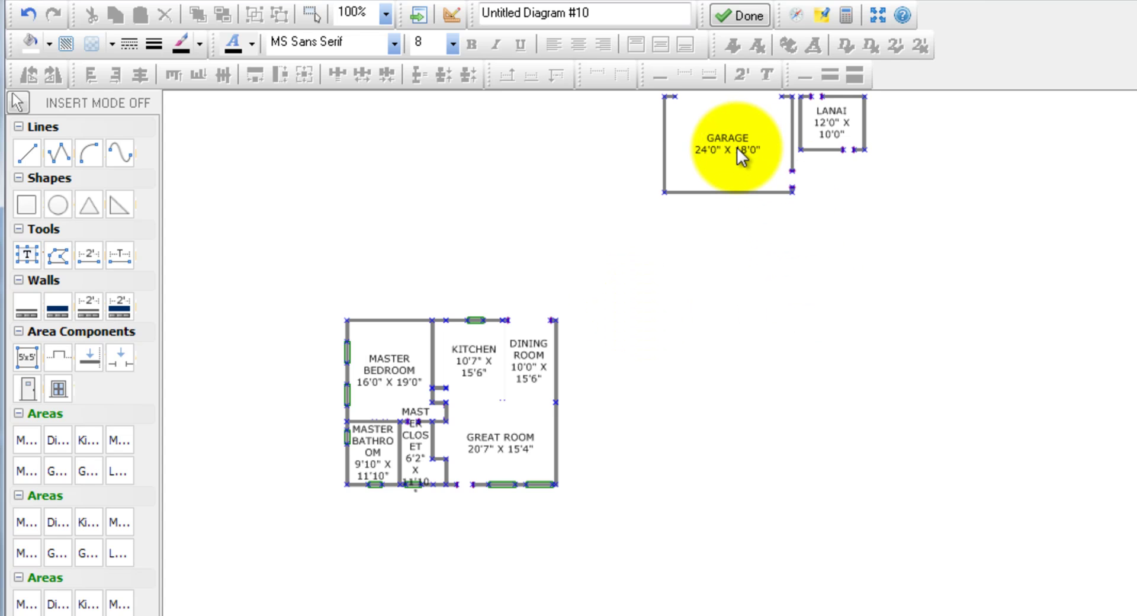
# Rotate the Garage 180 degrees and attach it to the Great Room's right side, and attach the Lanai above the Master Bedroom
pyautogui.moveTo(737, 147); pyautogui.dragTo(735, 406)
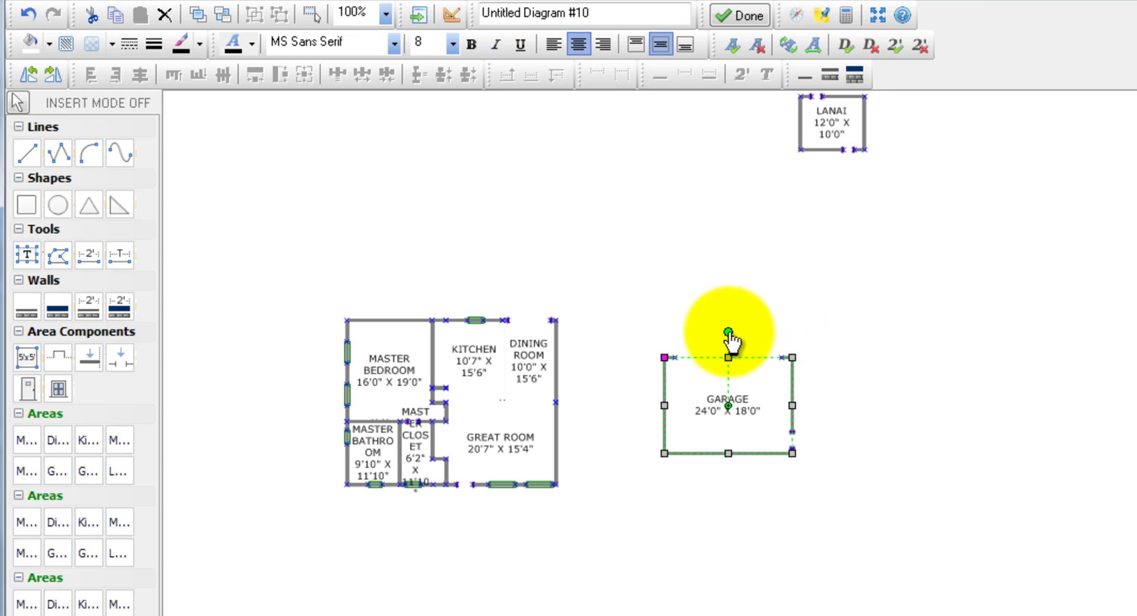
pyautogui.moveTo(729, 333); pyautogui.dragTo(729, 481)
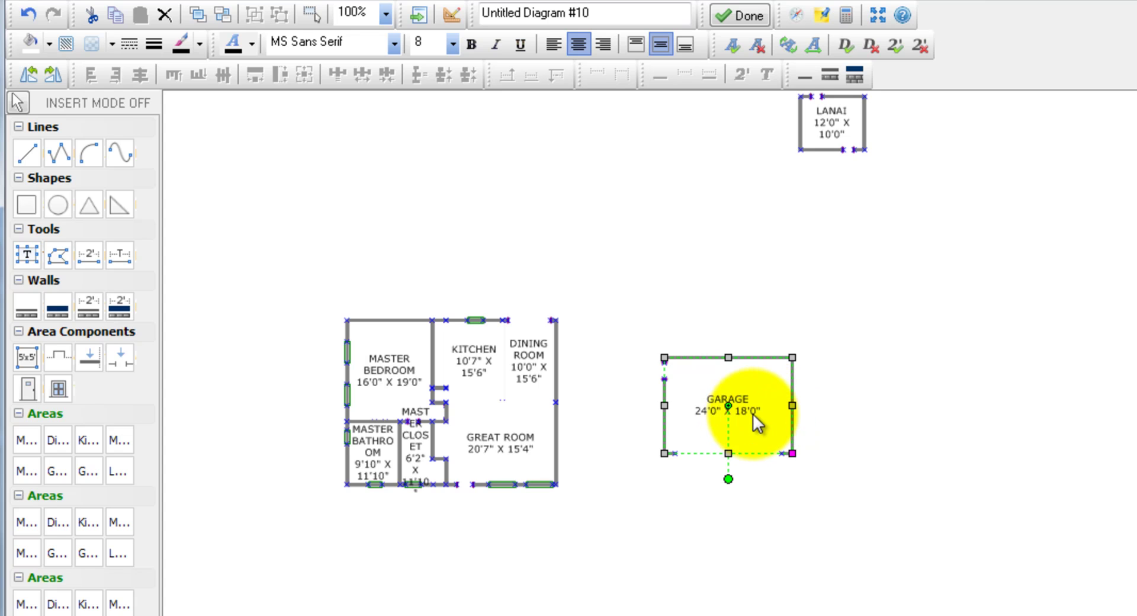
pyautogui.moveTo(665, 358); pyautogui.dragTo(558, 403)
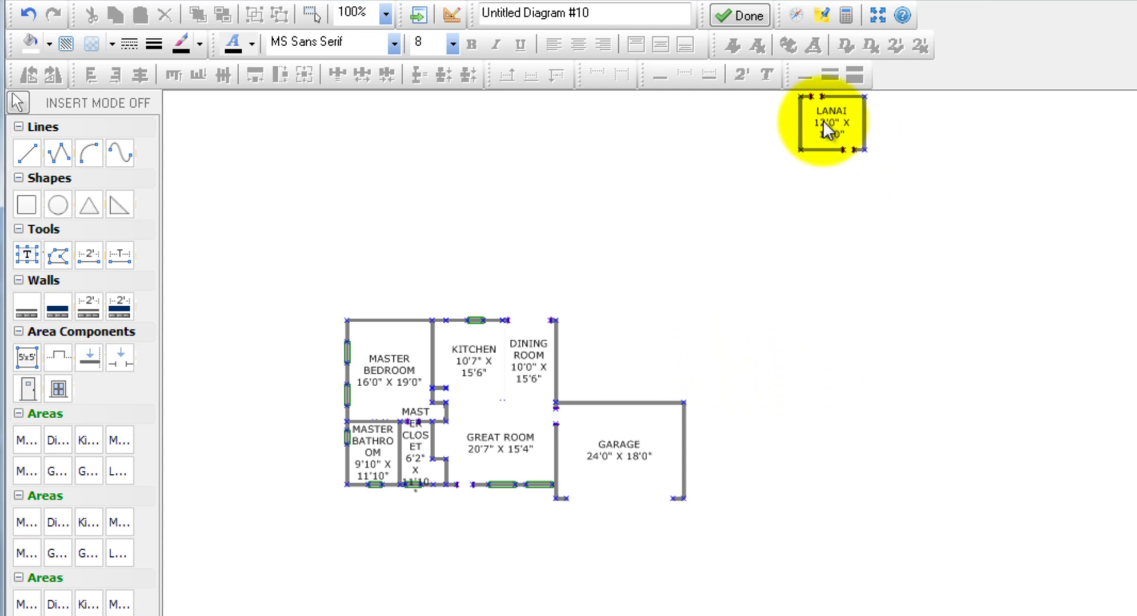
pyautogui.moveTo(830, 125); pyautogui.dragTo(348, 319)
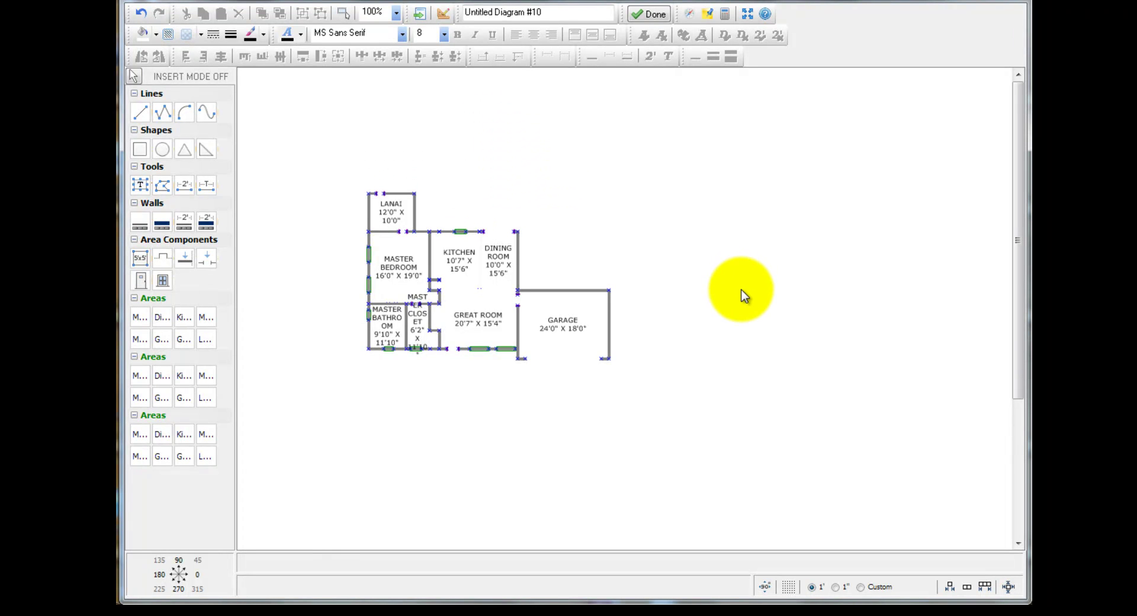
# Scale up the assembled floor plan so that its rooms and labels are drawn larger
pyautogui.click(950, 586)
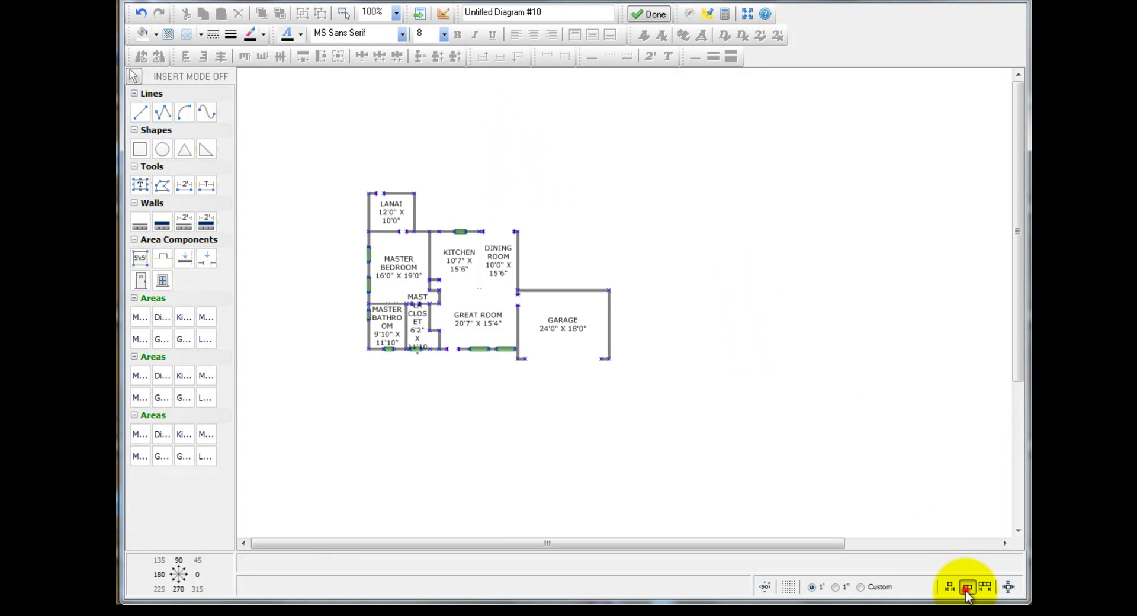
pyautogui.moveTo(1020, 278); pyautogui.dragTo(1012, 393)
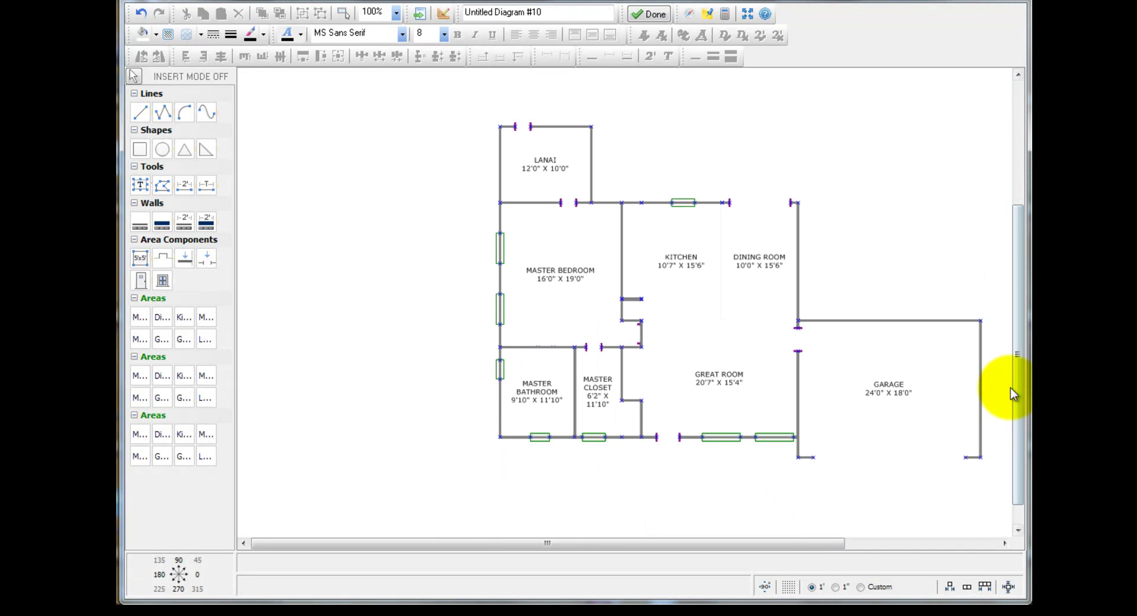
pyautogui.moveTo(780, 549); pyautogui.dragTo(858, 545)
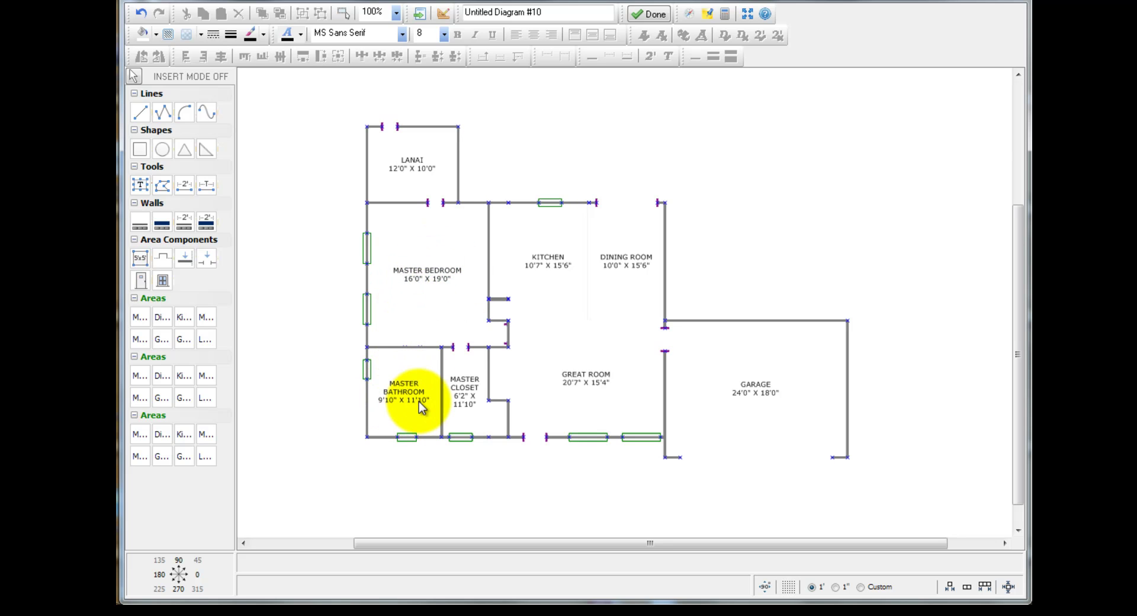
# Send the Master Bedroom behind the adjoining rooms, bring the Master Bathroom to the front, and deselect it
pyautogui.click(429, 286)
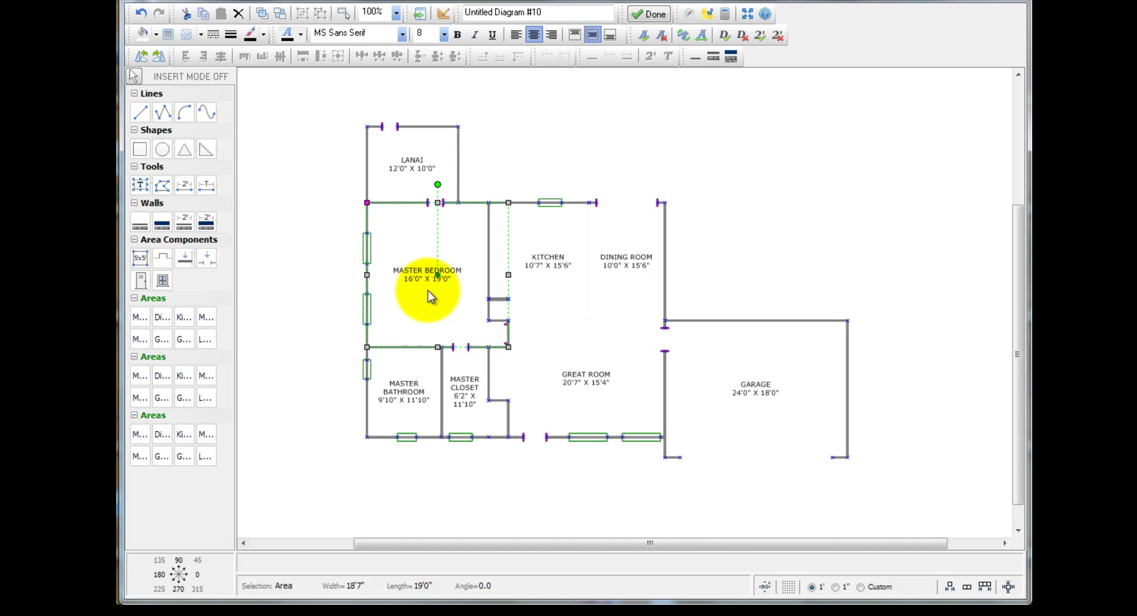
pyautogui.click(281, 14)
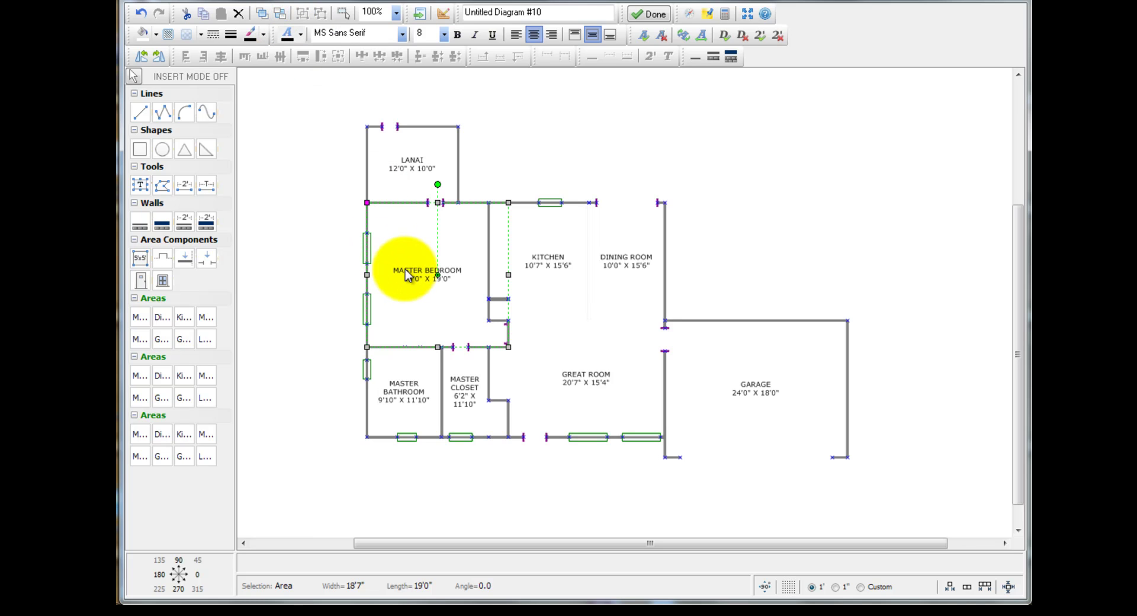
pyautogui.click(406, 396)
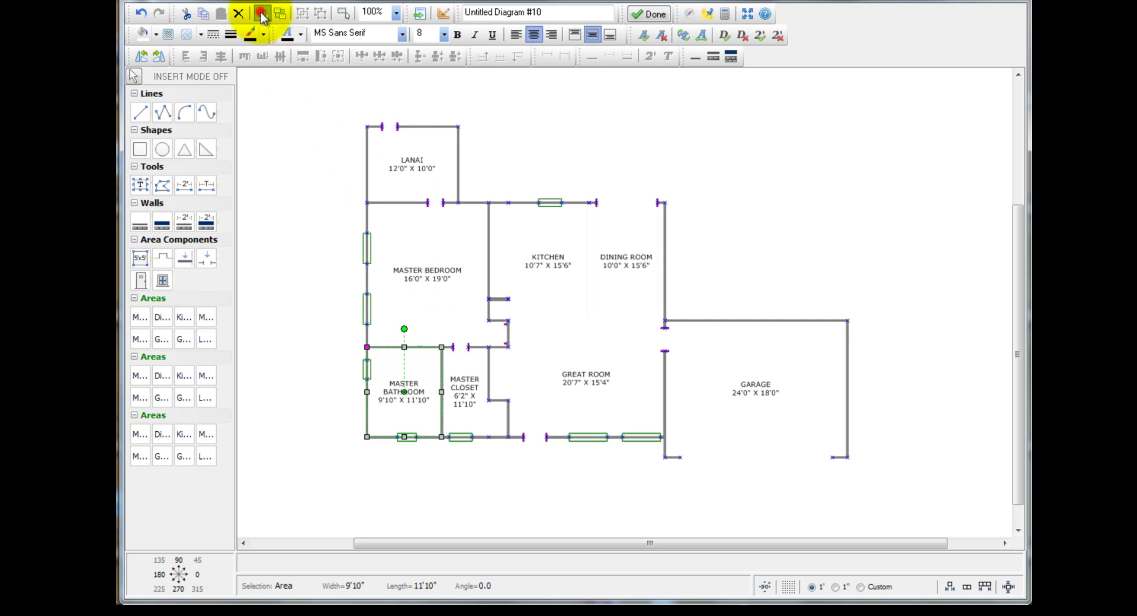
pyautogui.click(293, 253)
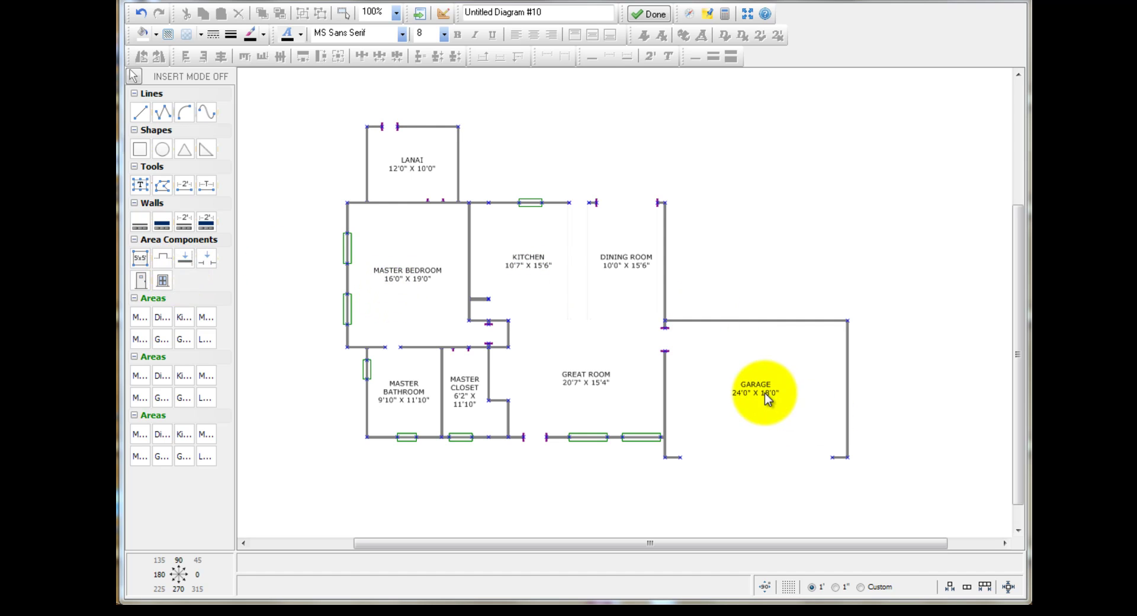
# Add a window to the Garage's upper wall and a door to its right wall
pyautogui.click(162, 280)
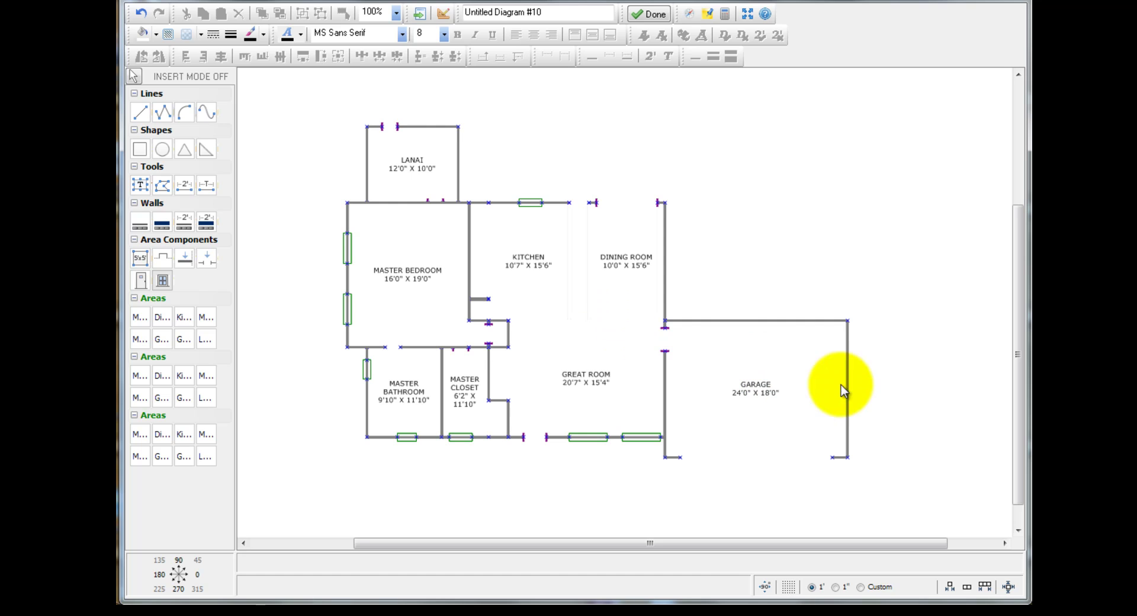
pyautogui.click(736, 318)
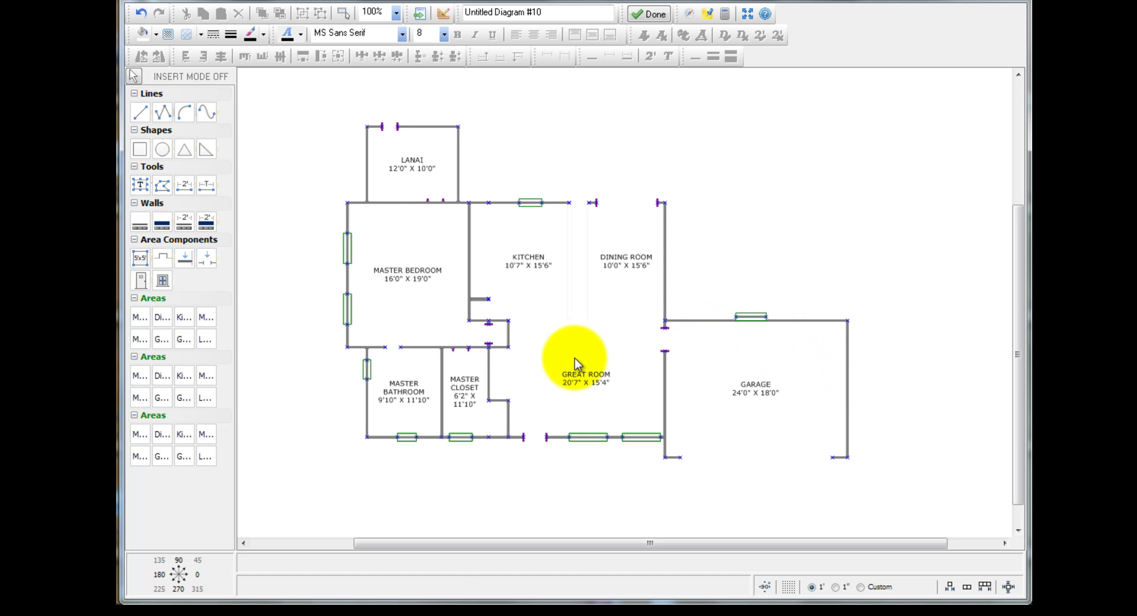
pyautogui.click(143, 282)
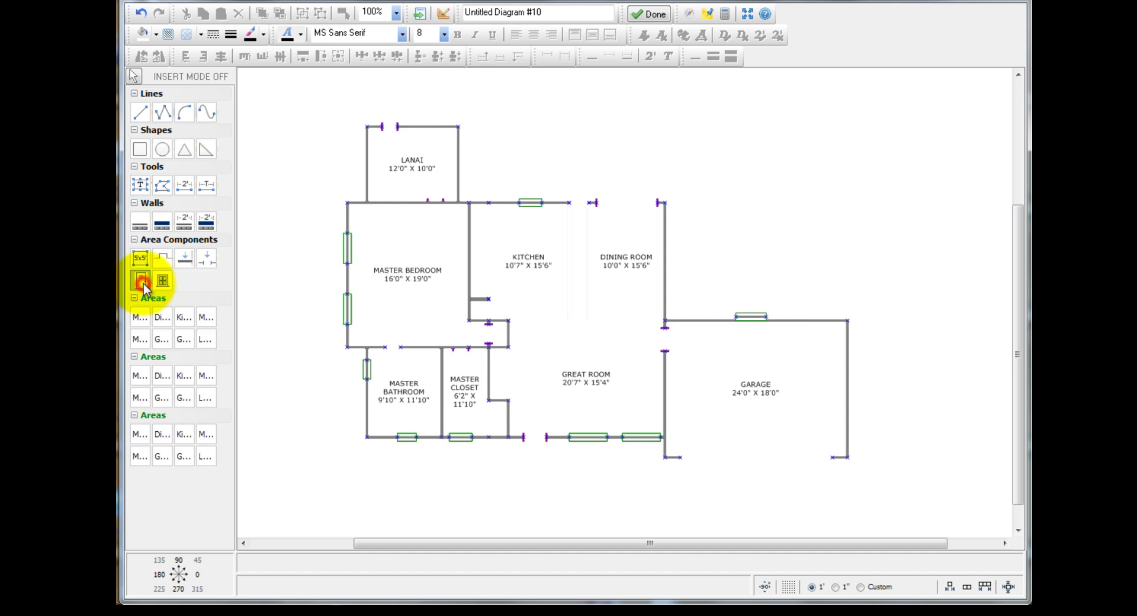
pyautogui.moveTo(848, 394); pyautogui.dragTo(848, 416)
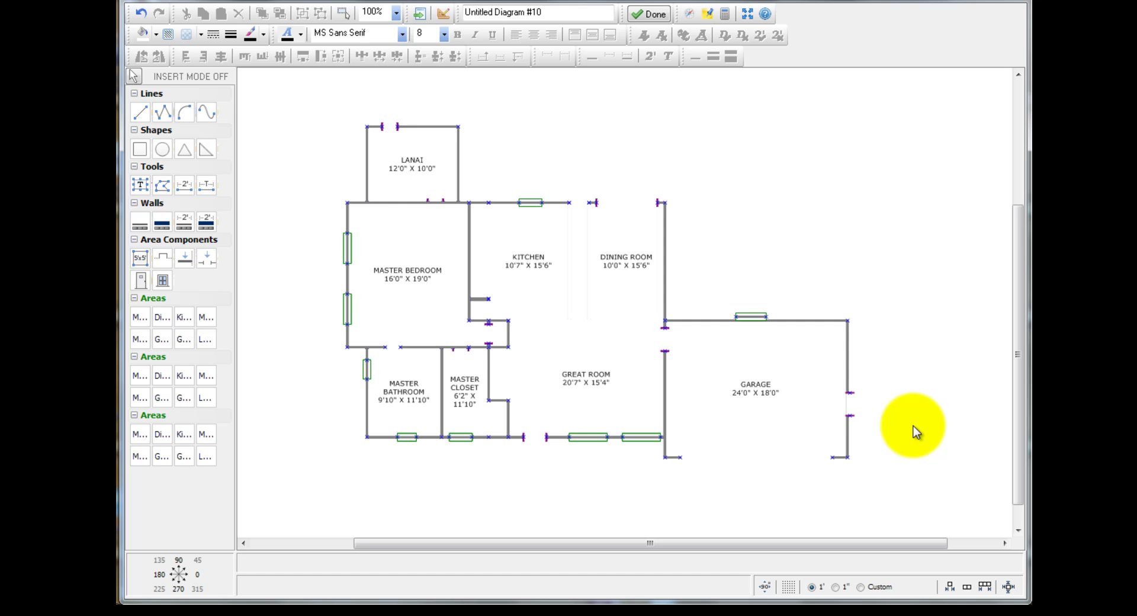
# Move the Garage's new door up along the right wall and deselect it
pyautogui.click(847, 406)
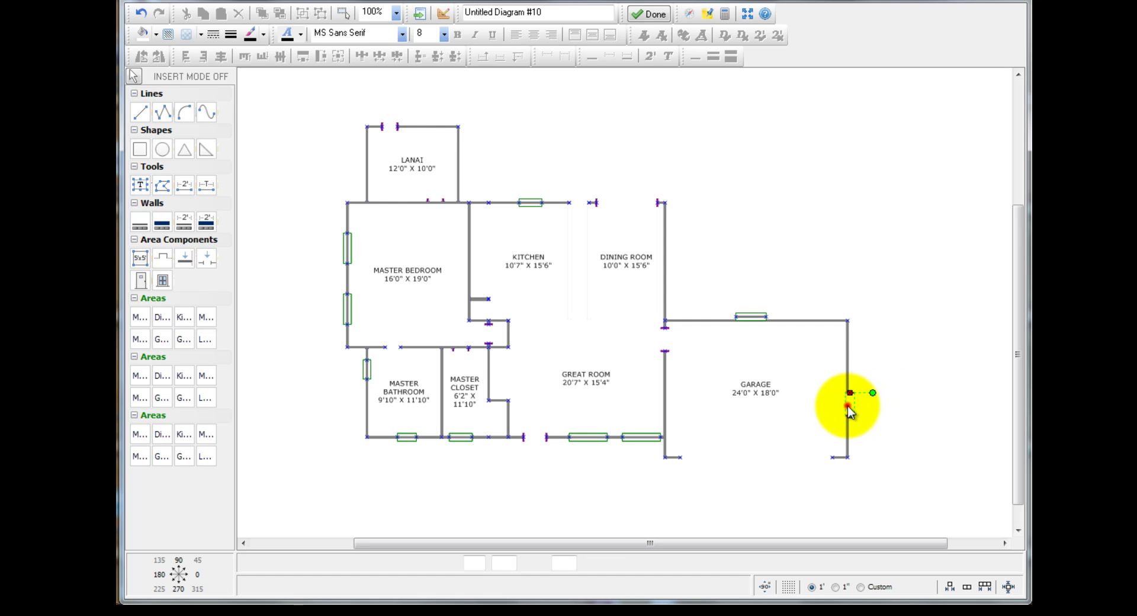
pyautogui.moveTo(850, 413); pyautogui.dragTo(852, 379)
pyautogui.click(903, 377)
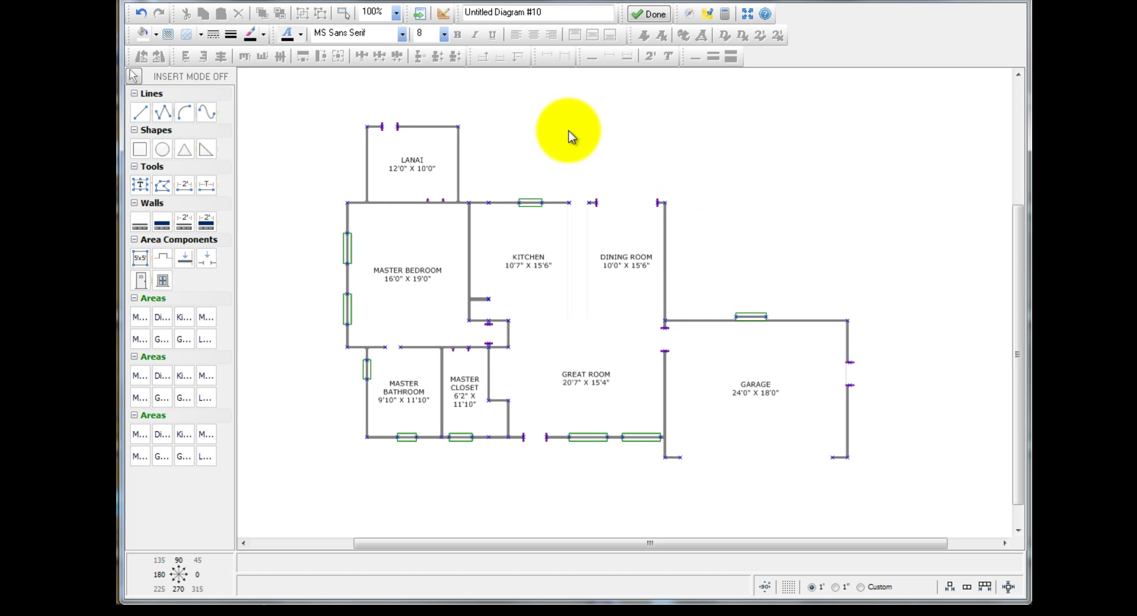
# Fill the Lanai with the vertical-line pattern
pyautogui.click(413, 175)
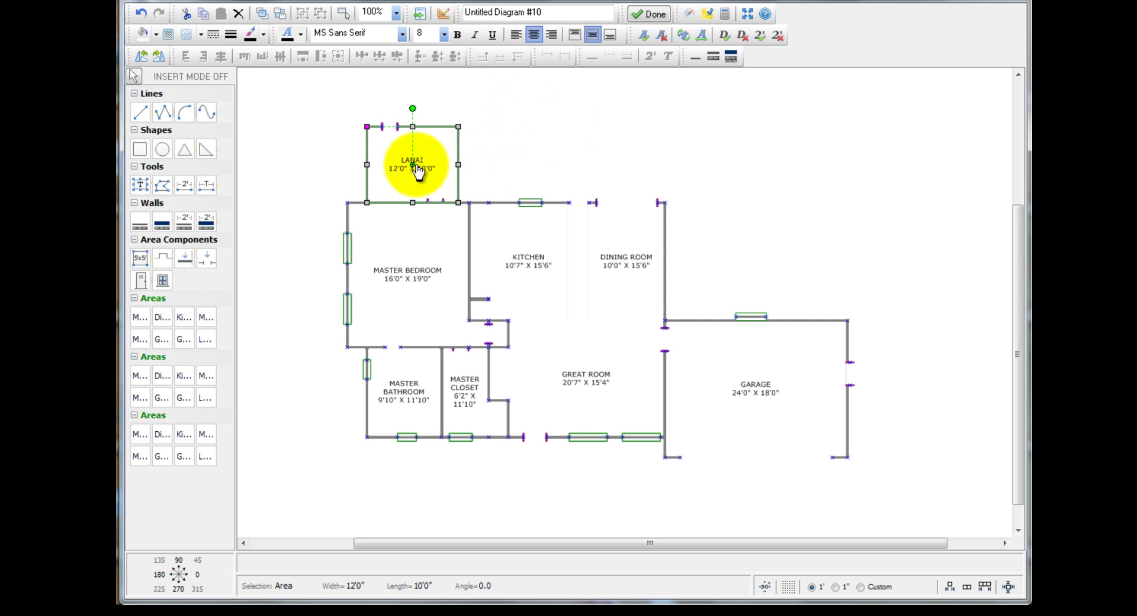
pyautogui.click(168, 34)
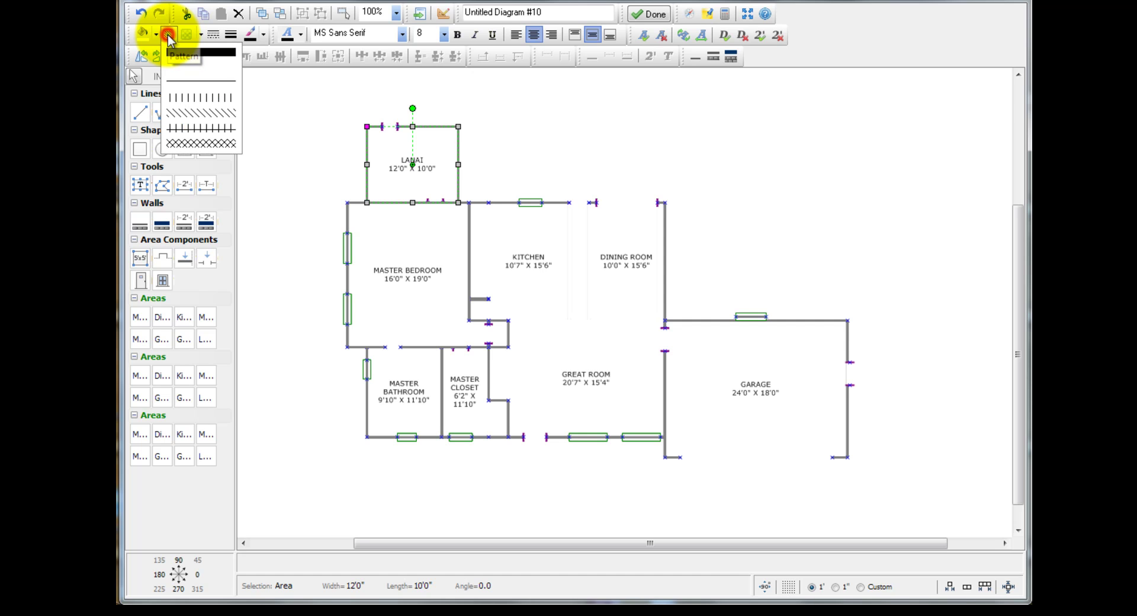
pyautogui.click(206, 102)
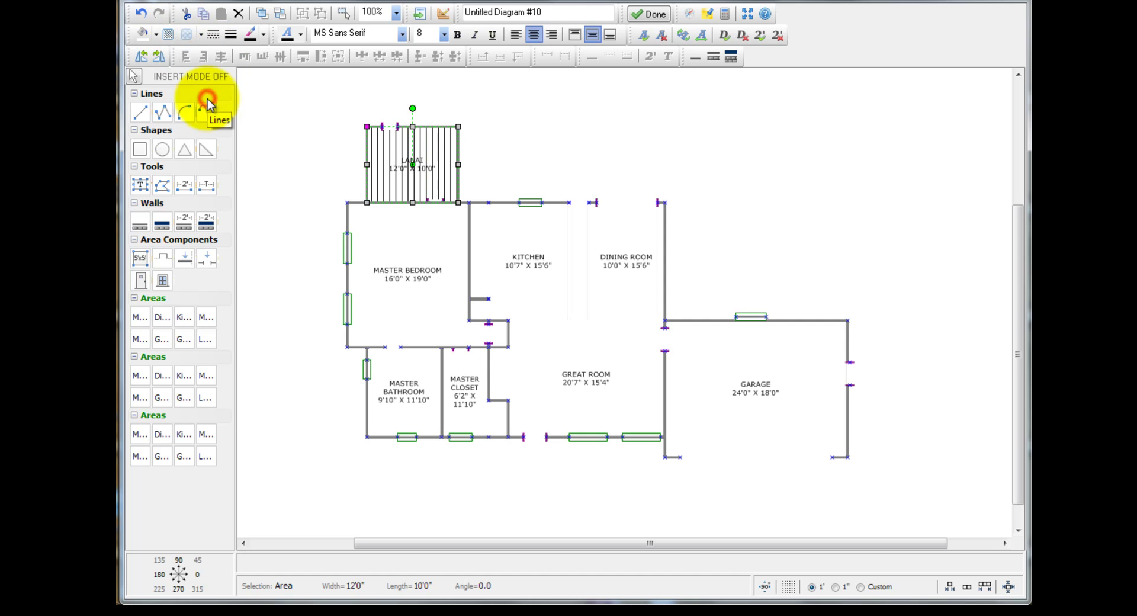
# Try a dash-dot line style on the Lanai and change its fill pattern to the diagonal crosshatch
pyautogui.click(212, 36)
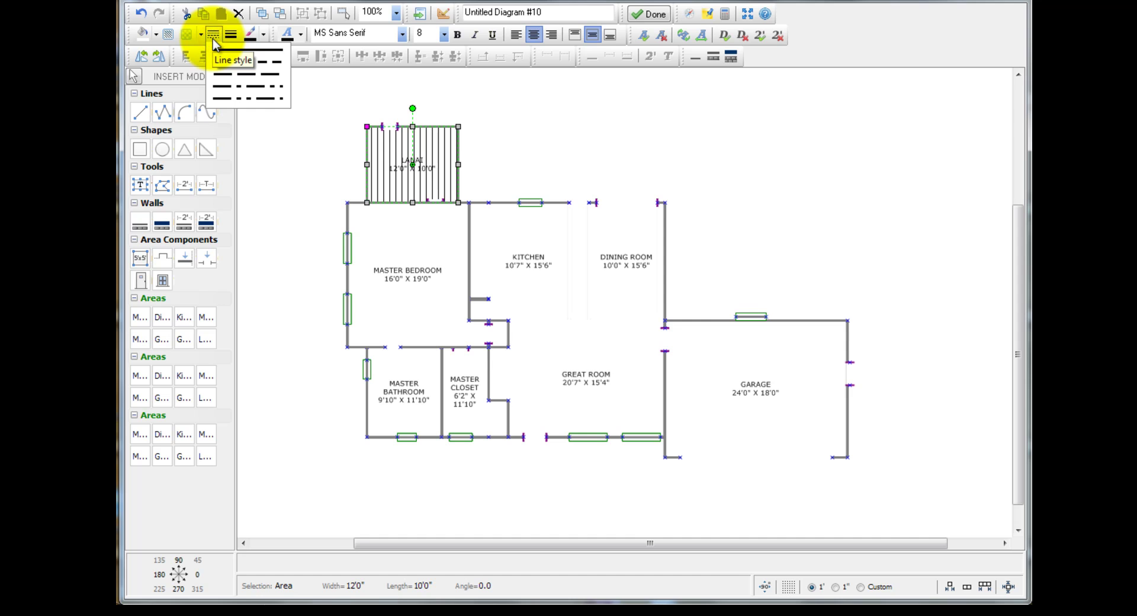
pyautogui.click(232, 89)
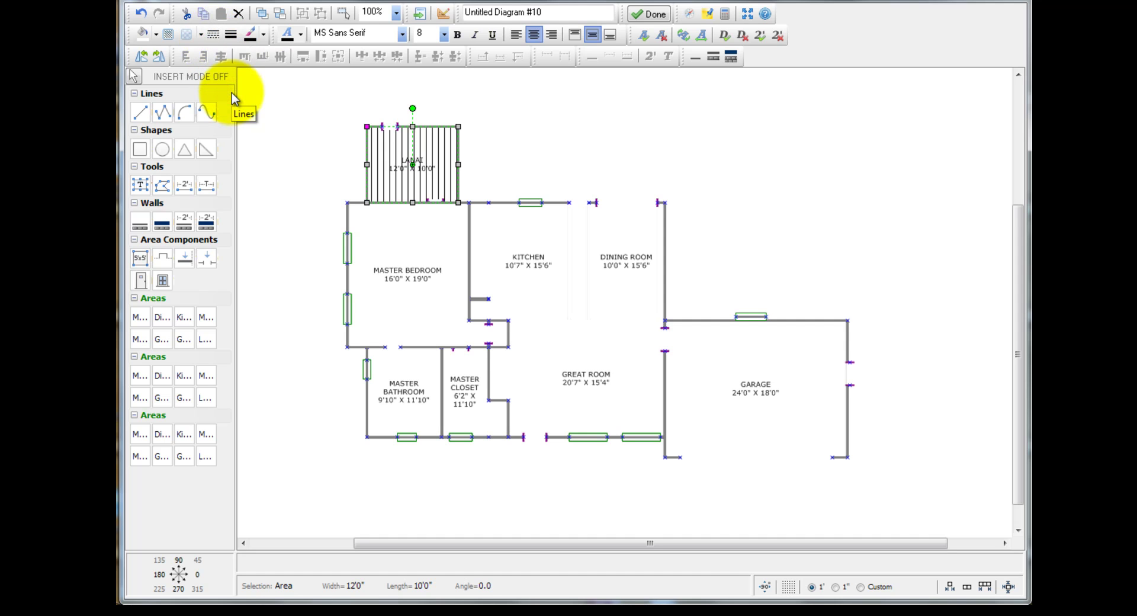
pyautogui.click(168, 36)
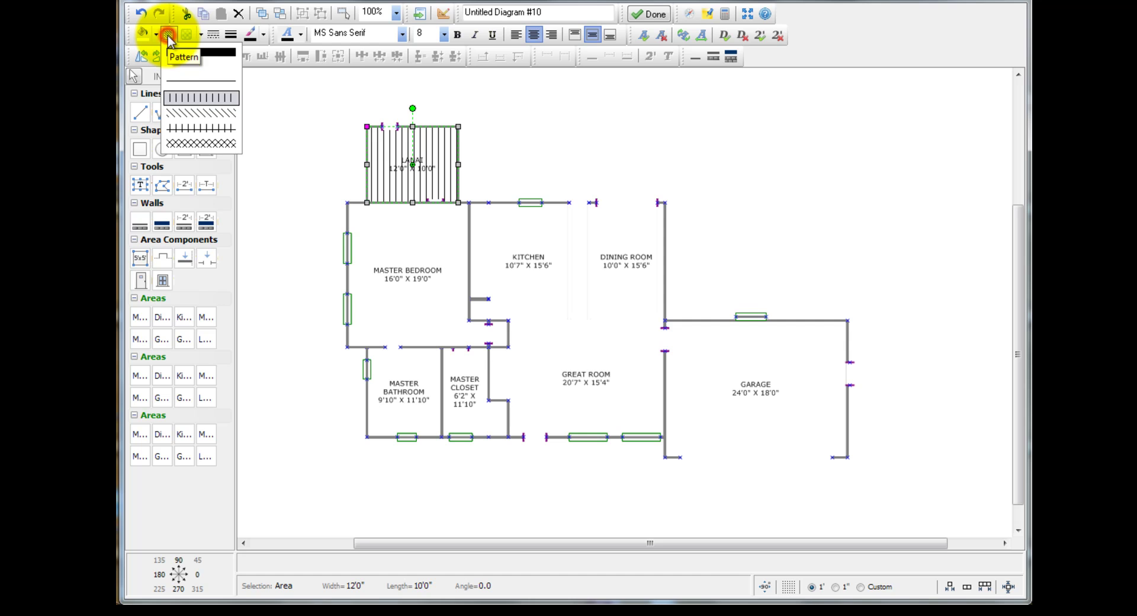
pyautogui.click(199, 142)
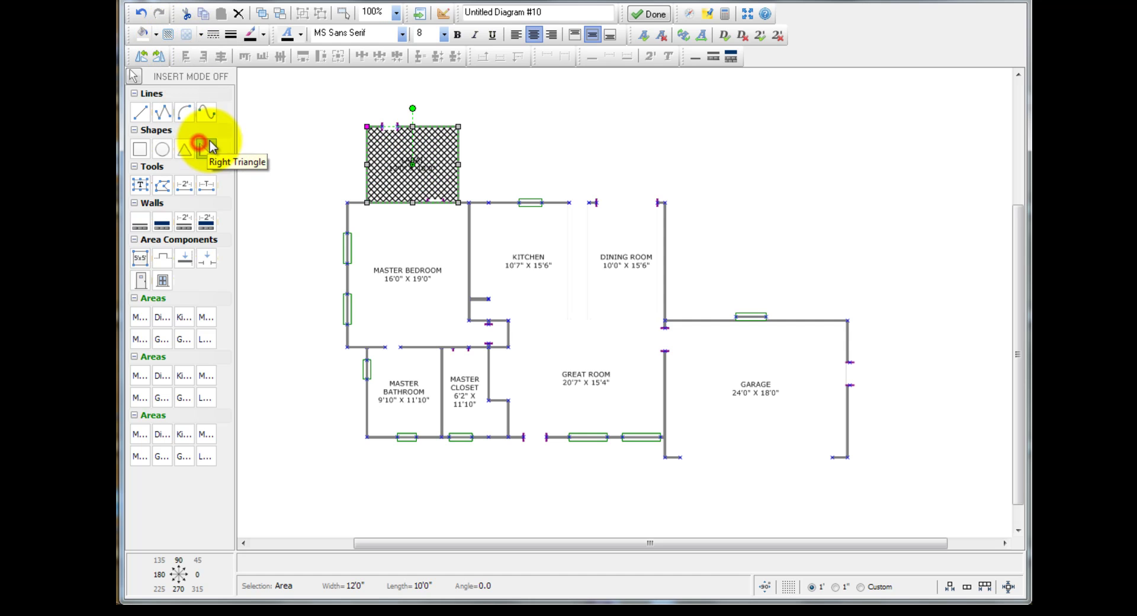
# Lighten the Lanai's crosshatch to a light gray shade, set its fill color to orange, and deselect it
pyautogui.click(200, 35)
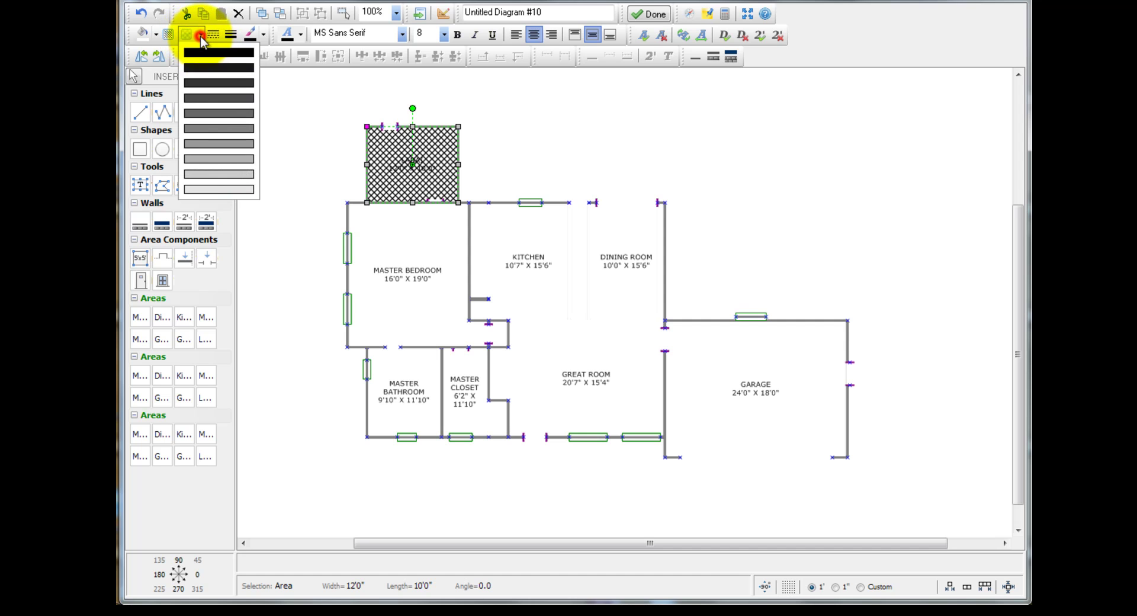
pyautogui.click(217, 174)
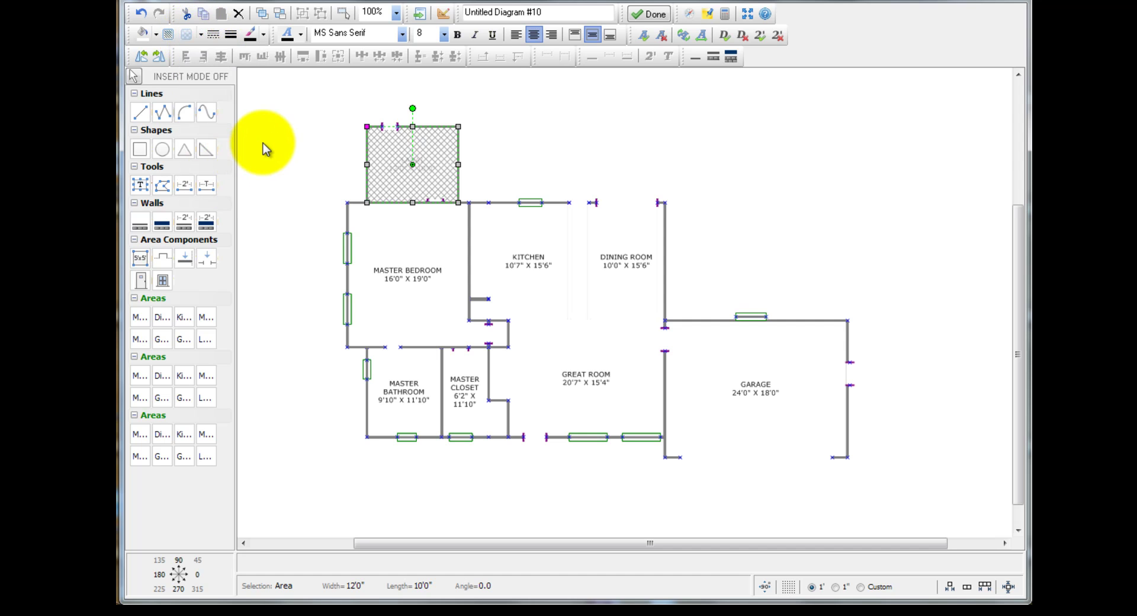
pyautogui.click(368, 165)
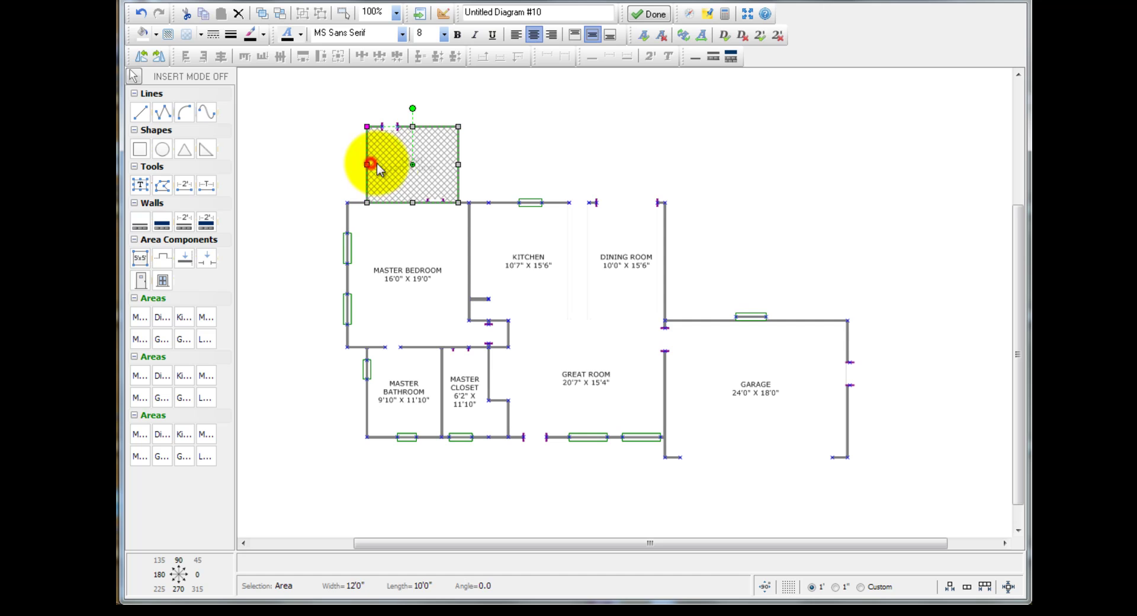
pyautogui.click(156, 34)
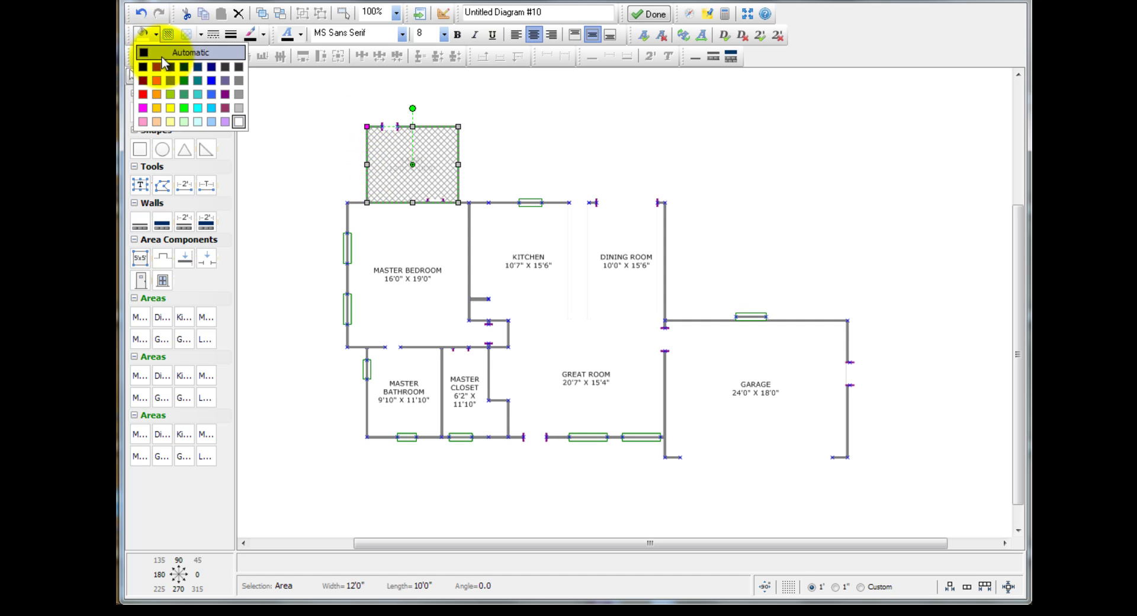
pyautogui.click(157, 95)
pyautogui.click(325, 93)
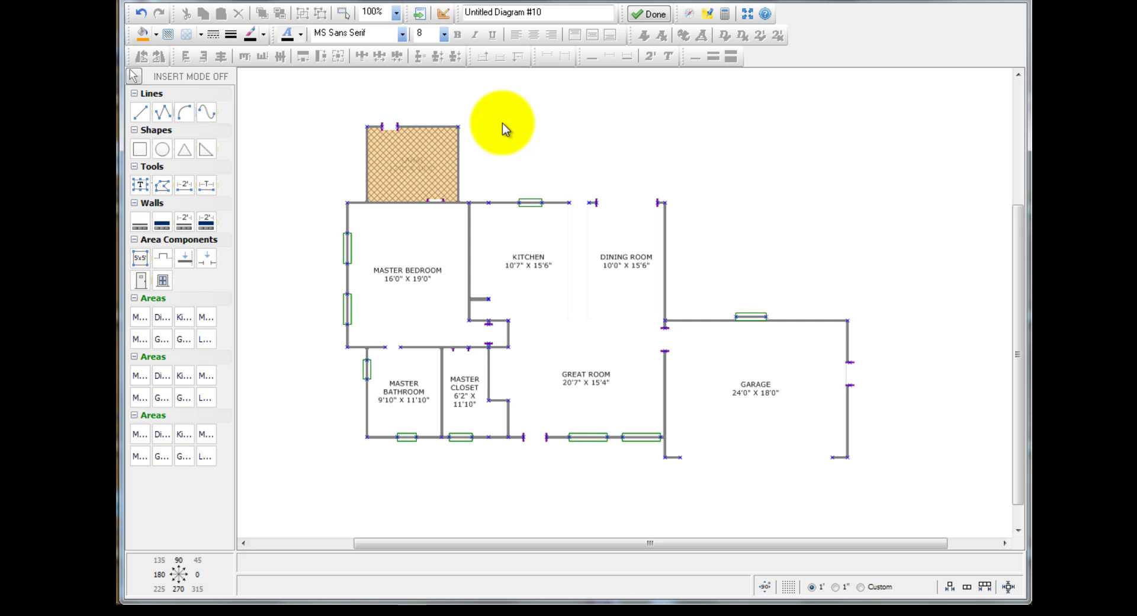
# Finish the sketch to return to the claim, and reopen the same diagram for editing
pyautogui.click(647, 16)
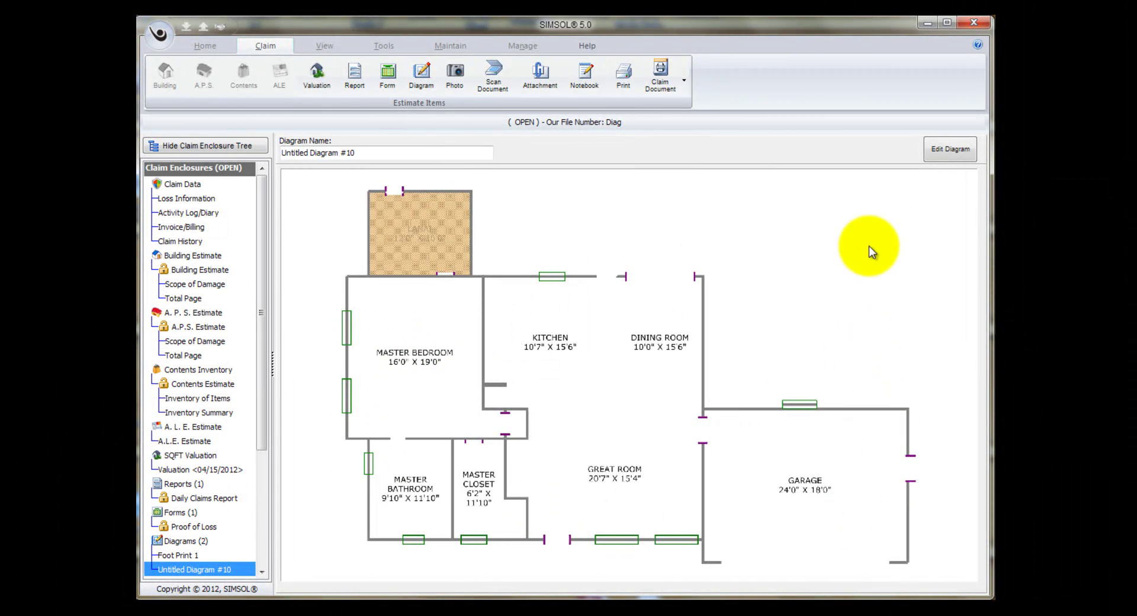
pyautogui.click(950, 151)
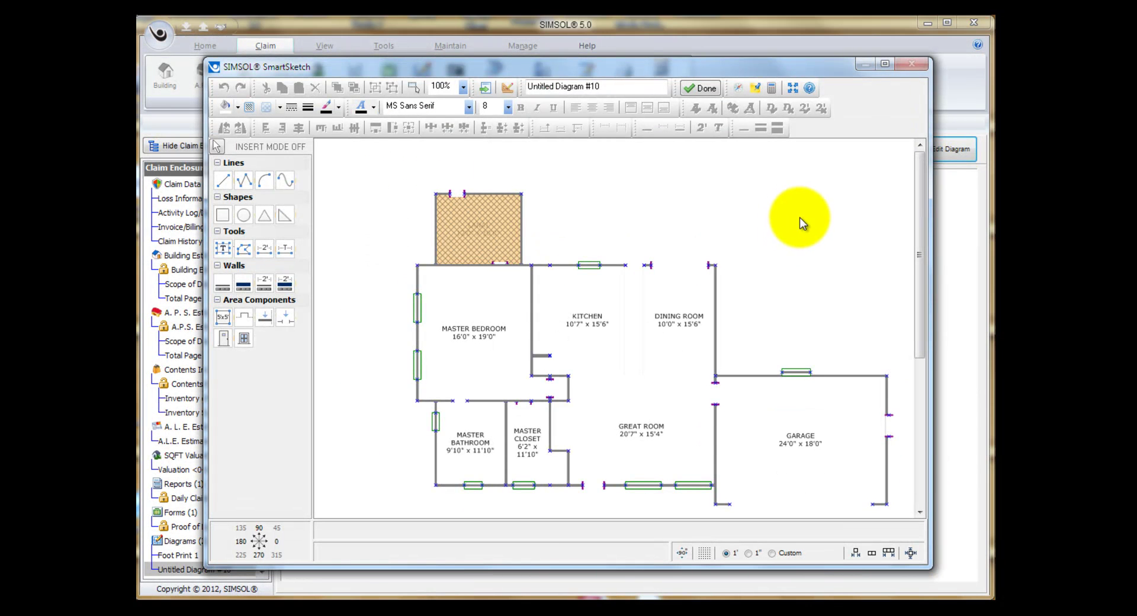
# Select the Garage, Dining Room and Kitchen areas in turn within the reopened floor plan
pyautogui.click(764, 418)
pyautogui.click(675, 299)
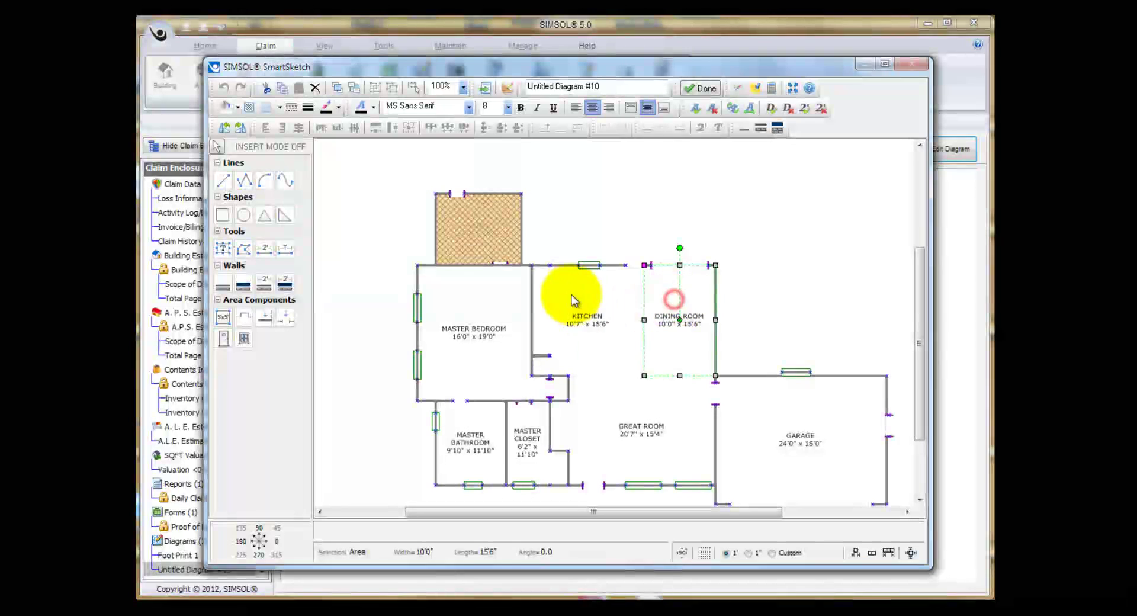
pyautogui.click(575, 303)
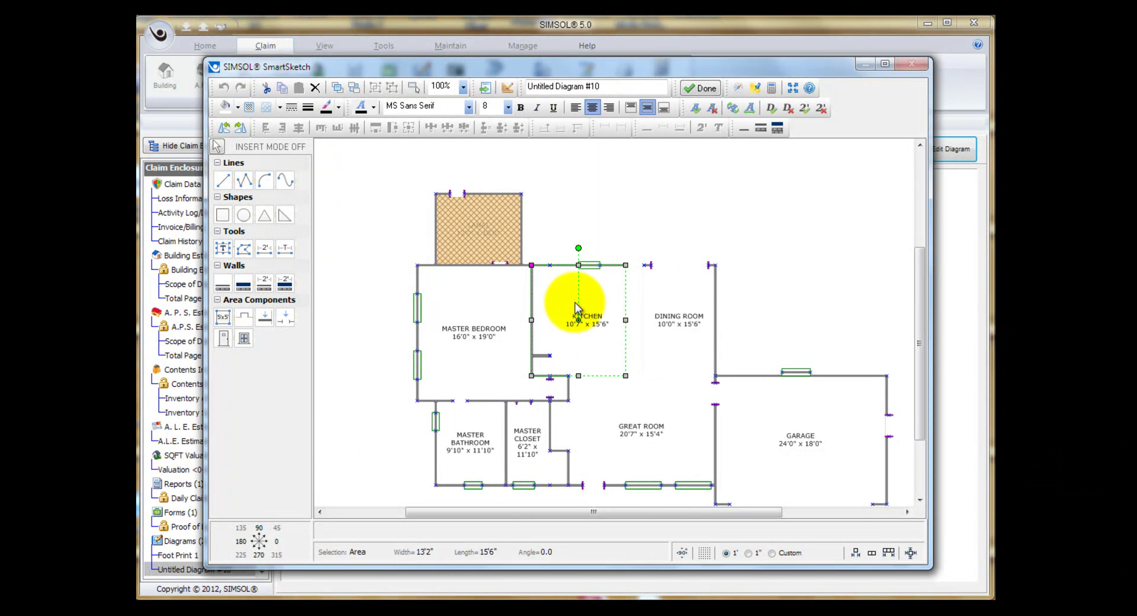